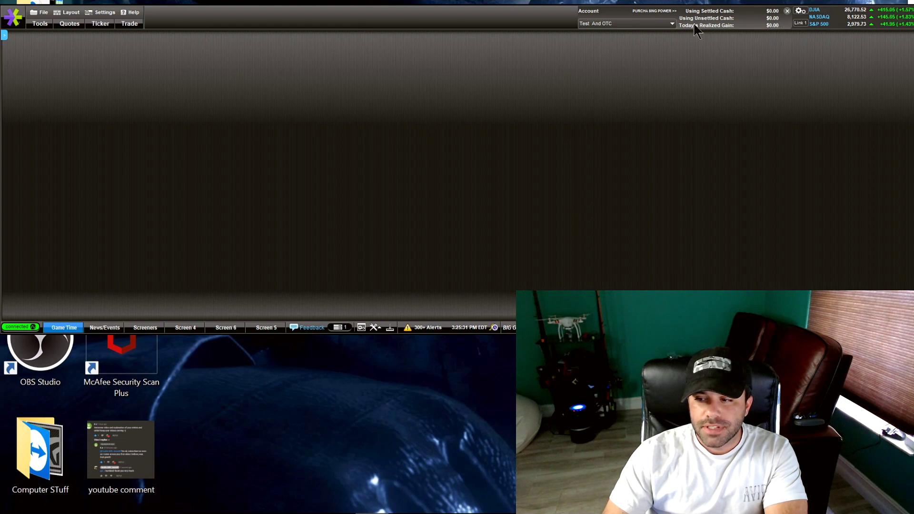
Drop down the Account selector at the top to view the available trading accounts.
click(598, 25)
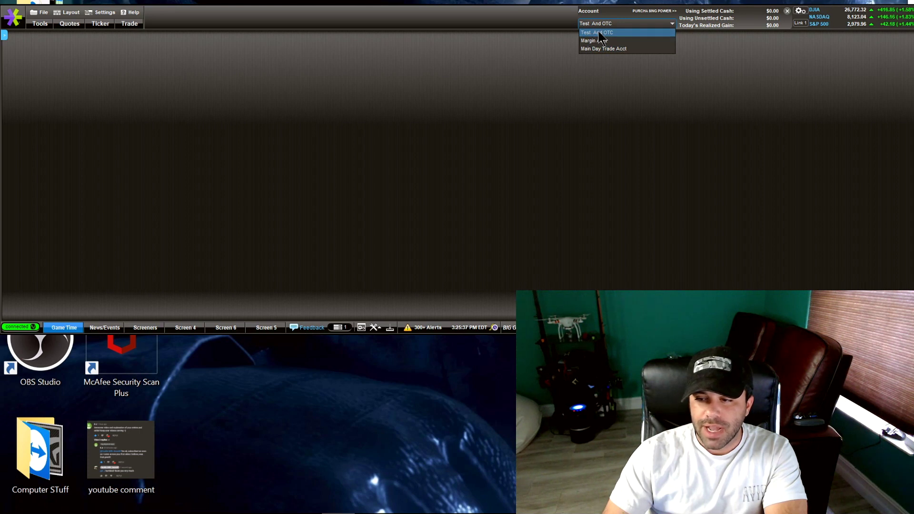
Reselect Test And OTC as the active trading account.
click(599, 32)
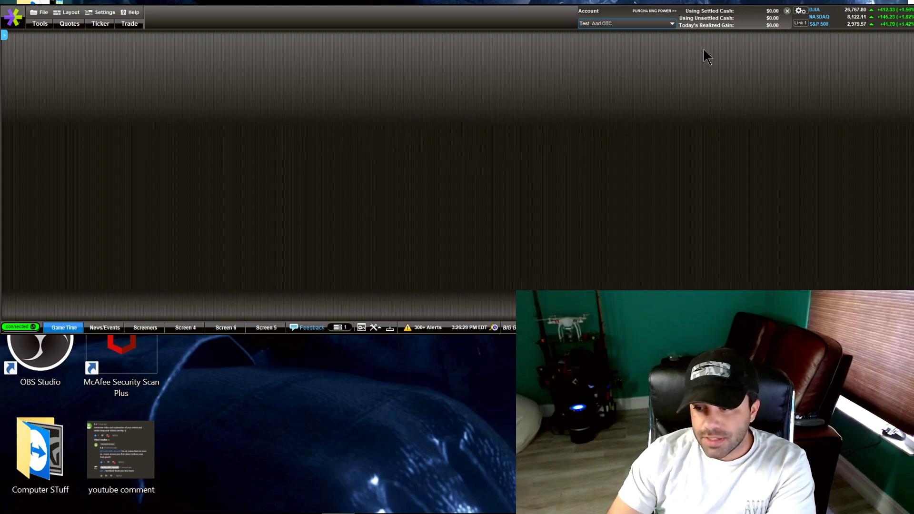
click(42, 27)
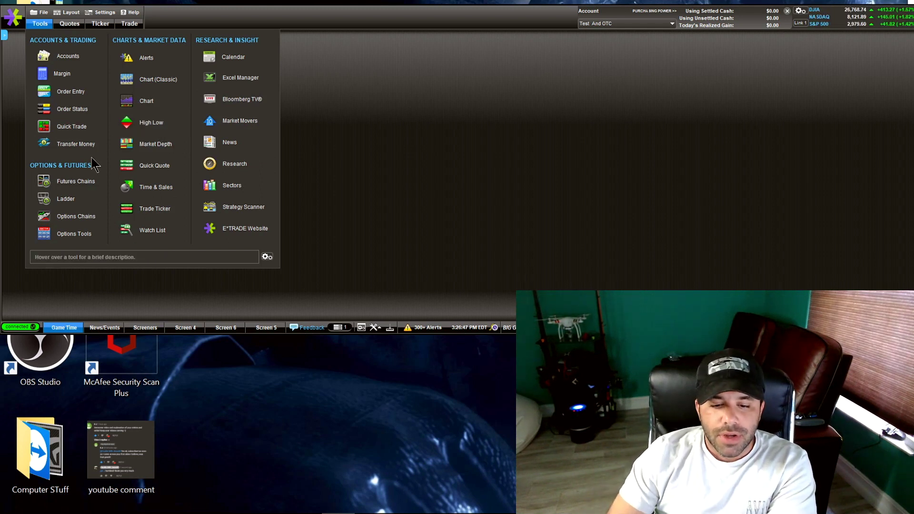
click(522, 176)
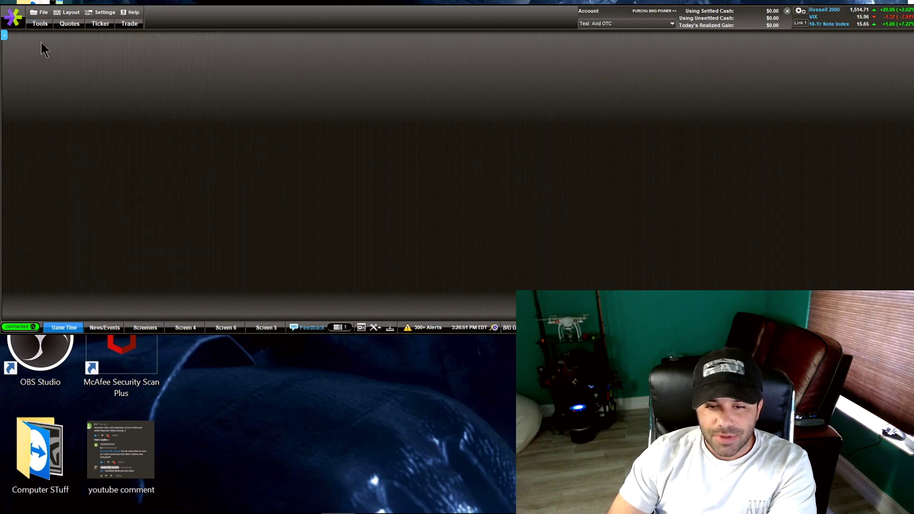
click(42, 23)
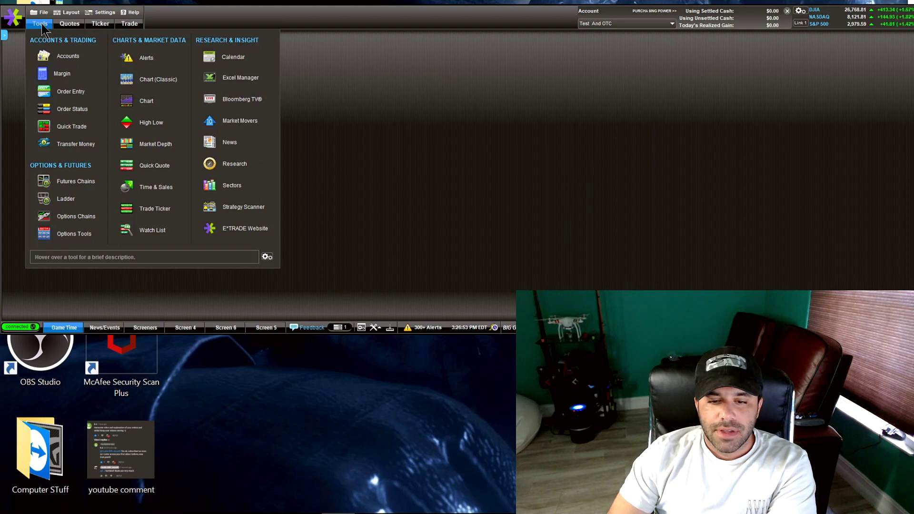
Open Order Status, resize it and narrow Quantity so the All or None column shows fully.
click(89, 115)
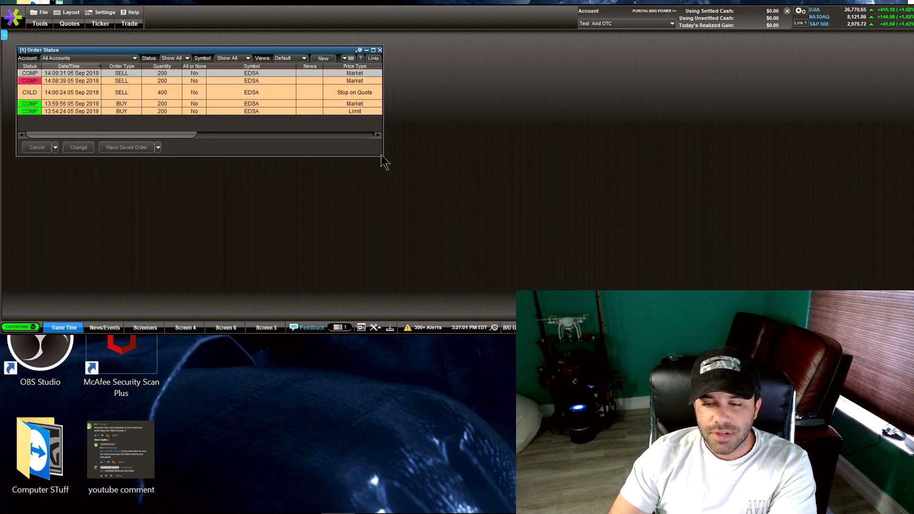
mouse_move(381, 154)
mouse_down()
mouse_move(821, 223)
mouse_move(881, 243)
mouse_move(360, 189)
mouse_move(235, 157)
mouse_move(396, 157)
mouse_move(365, 156)
mouse_up()
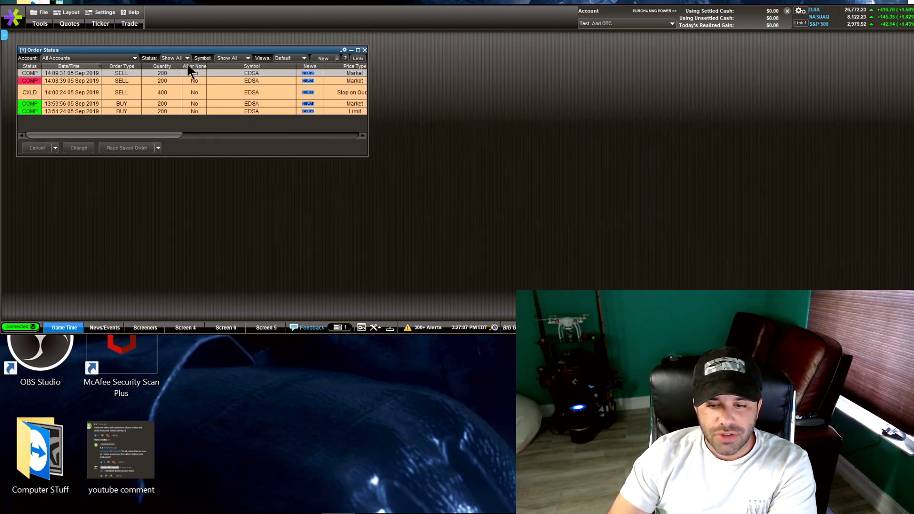
mouse_move(182, 65)
mouse_down()
mouse_move(165, 65)
mouse_move(188, 68)
mouse_move(177, 69)
mouse_up()
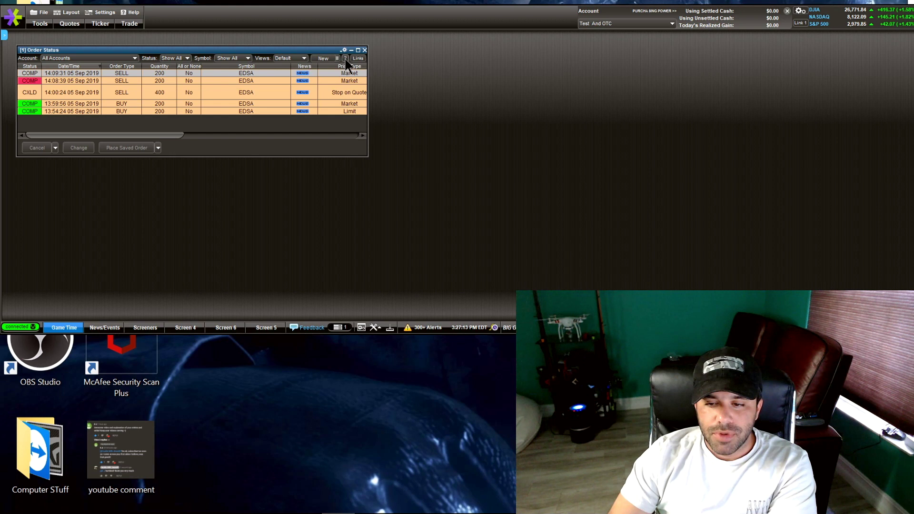
click(358, 58)
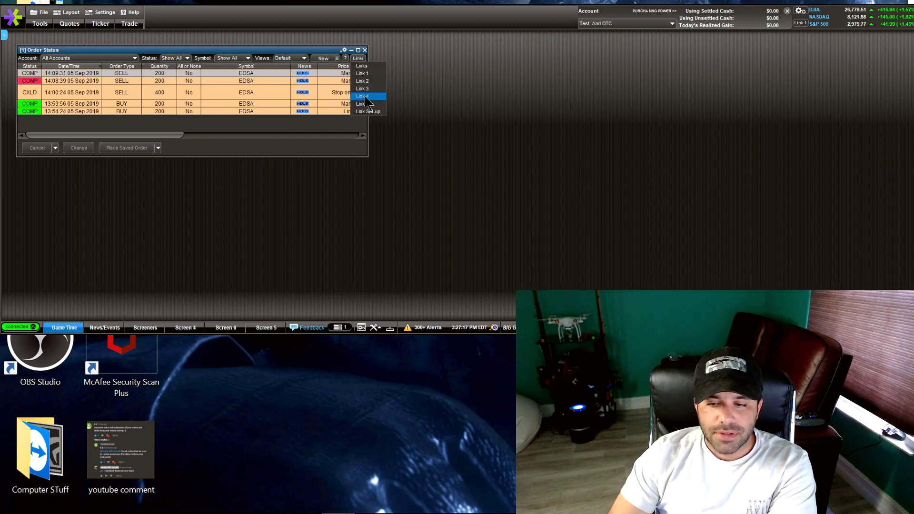
click(283, 130)
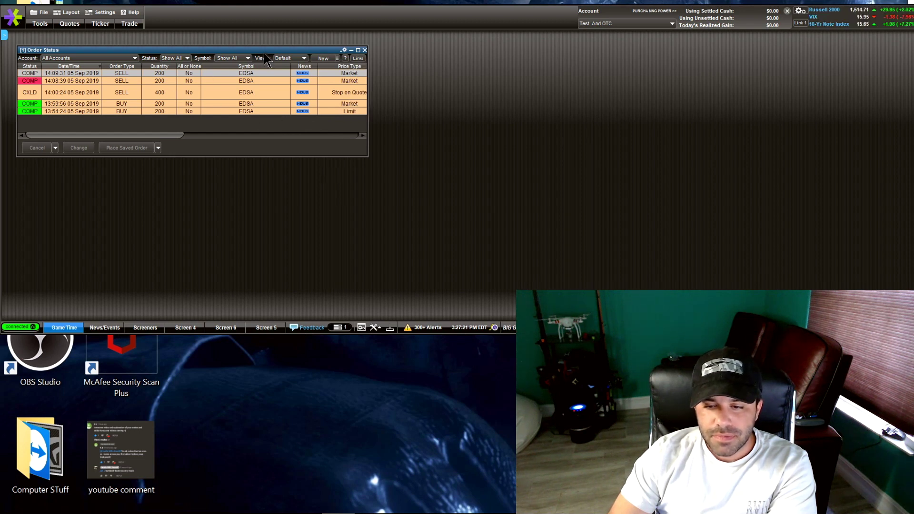
Add the Description column to the Order Status grid through Settings, creating the Custom 2 view.
right_click(261, 77)
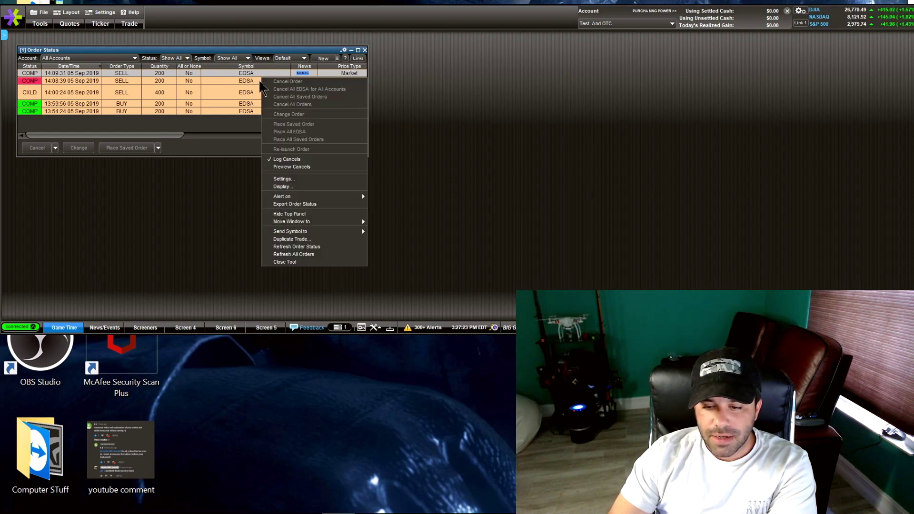
click(308, 179)
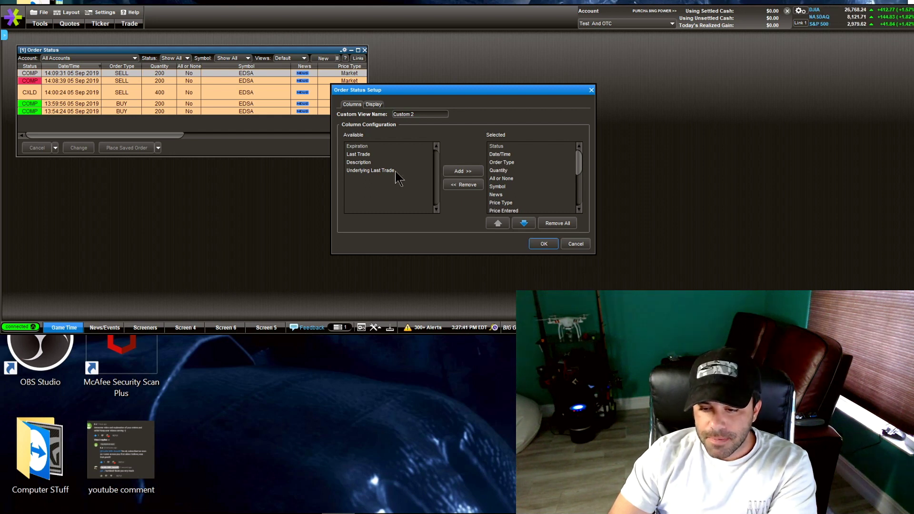
click(365, 162)
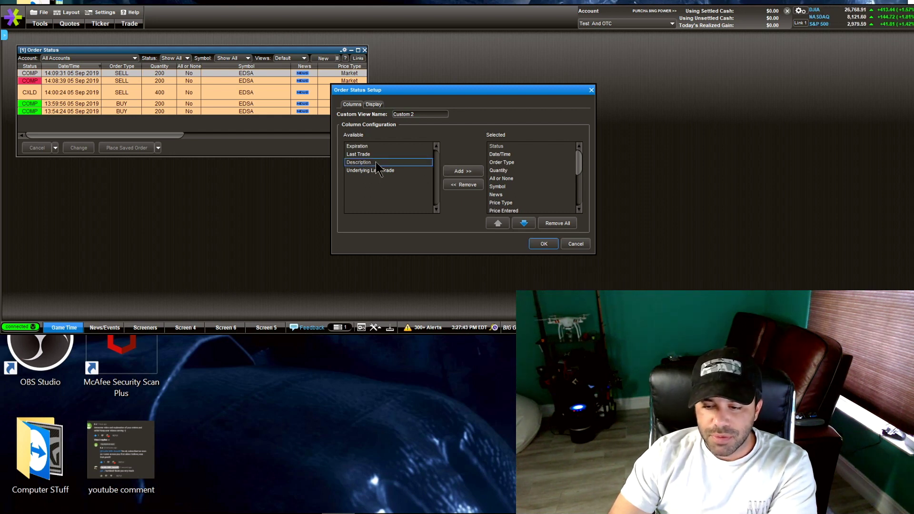
click(456, 169)
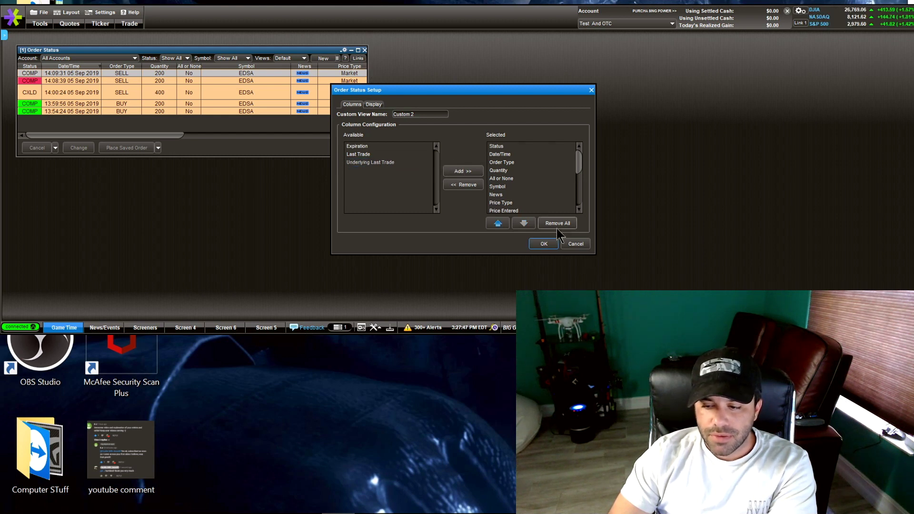
click(544, 244)
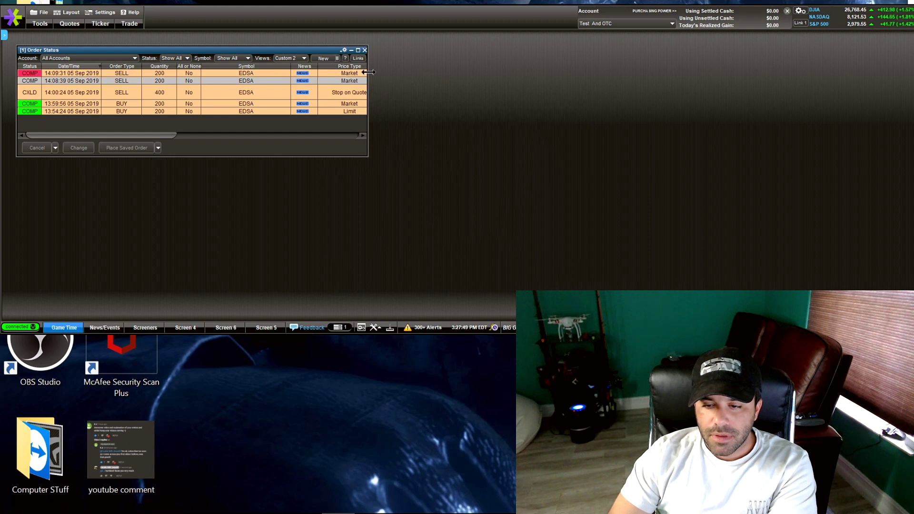
Shrink the Order Status window to its first columns and move it to the top centre.
drag(368, 73, 828, 70)
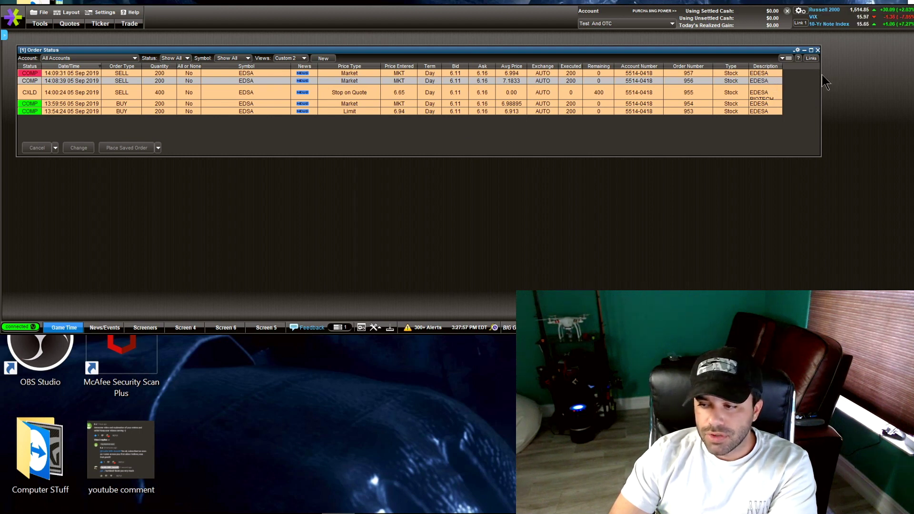
drag(822, 77, 254, 110)
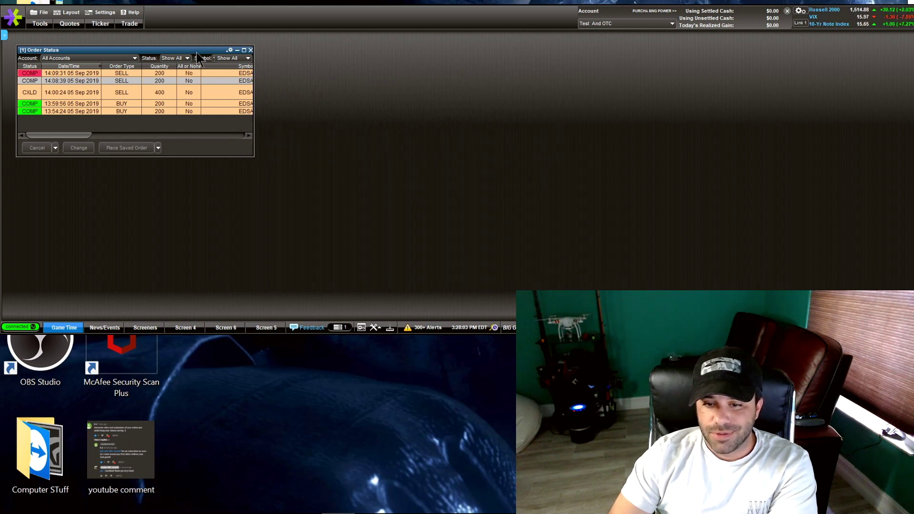
drag(196, 52, 543, 38)
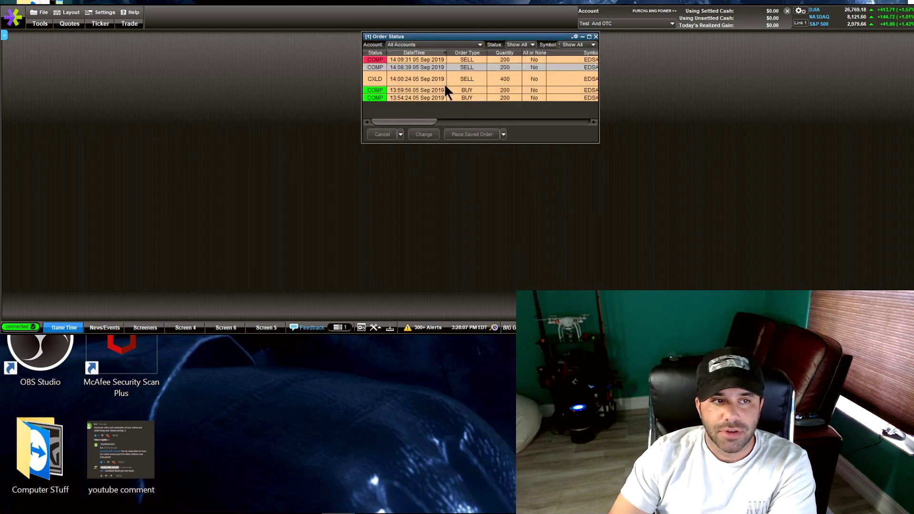
click(40, 24)
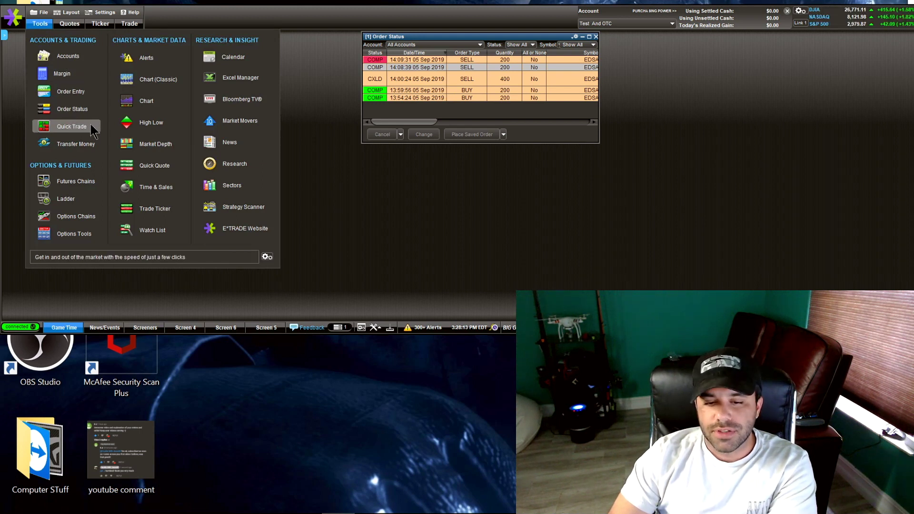
click(72, 126)
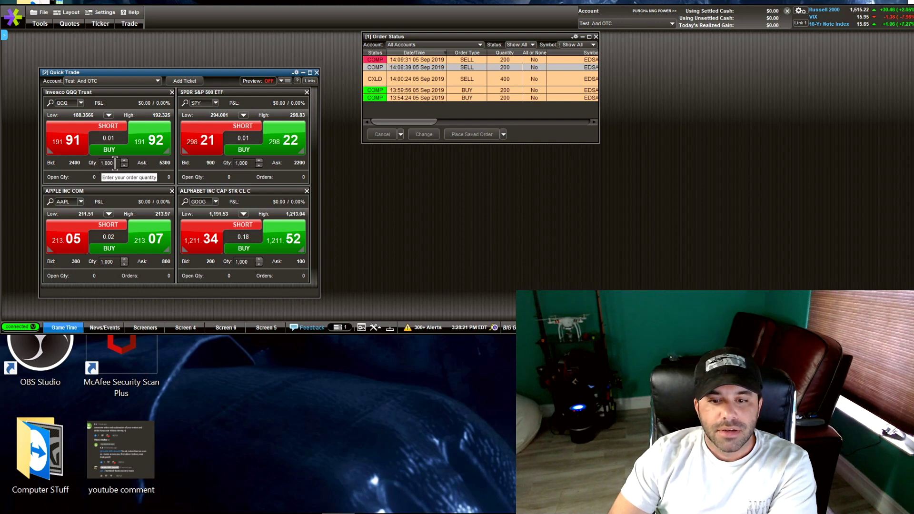
click(317, 73)
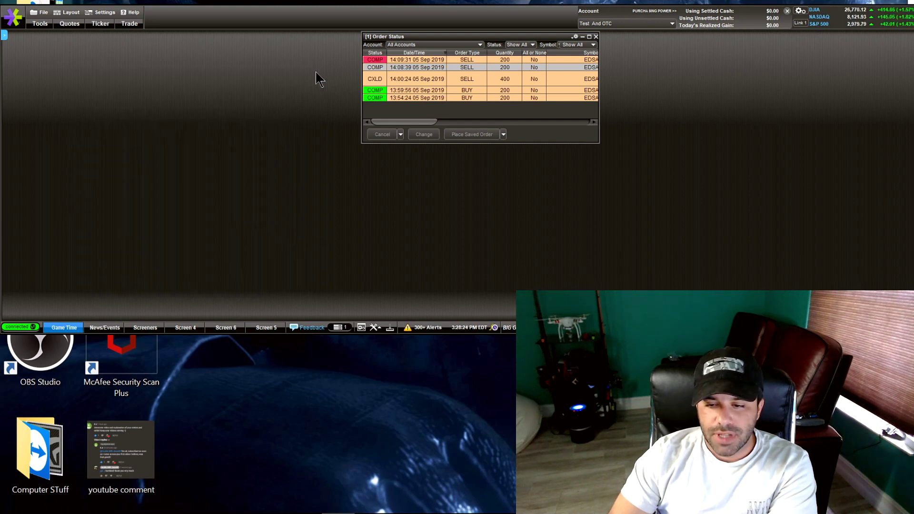
click(47, 25)
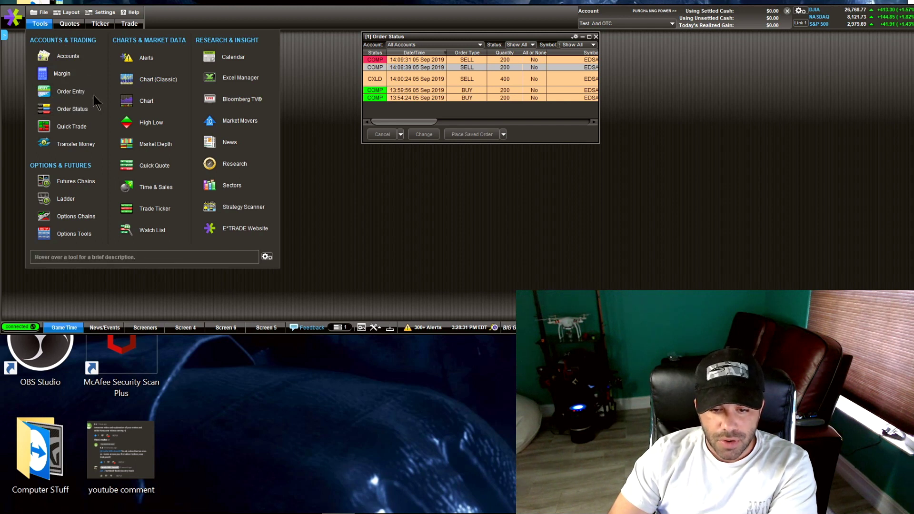
Open an Order Entry ticket, dismiss the previews-off notice, and load the EDSA quote.
click(80, 90)
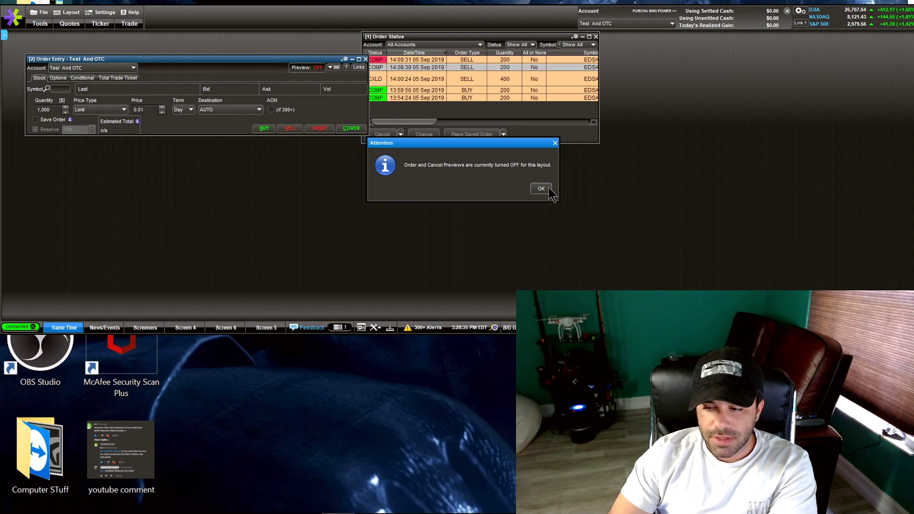
click(543, 189)
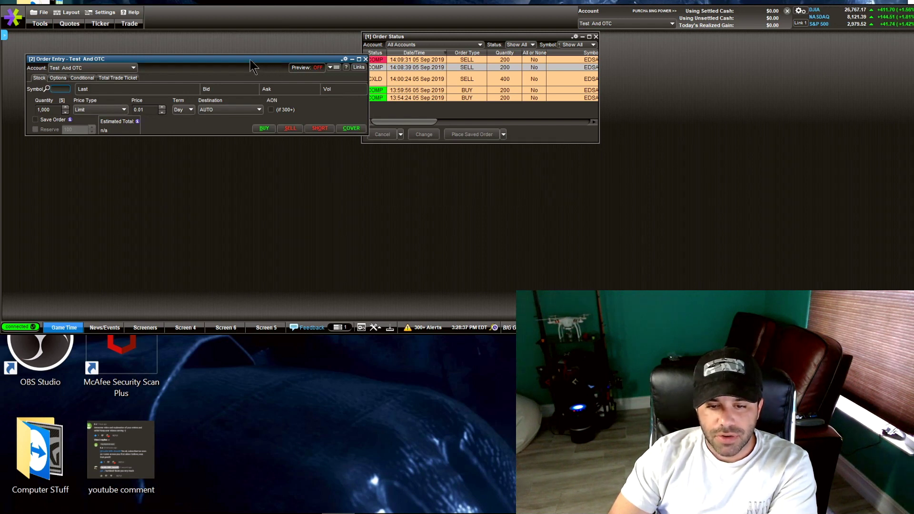
drag(250, 61, 242, 65)
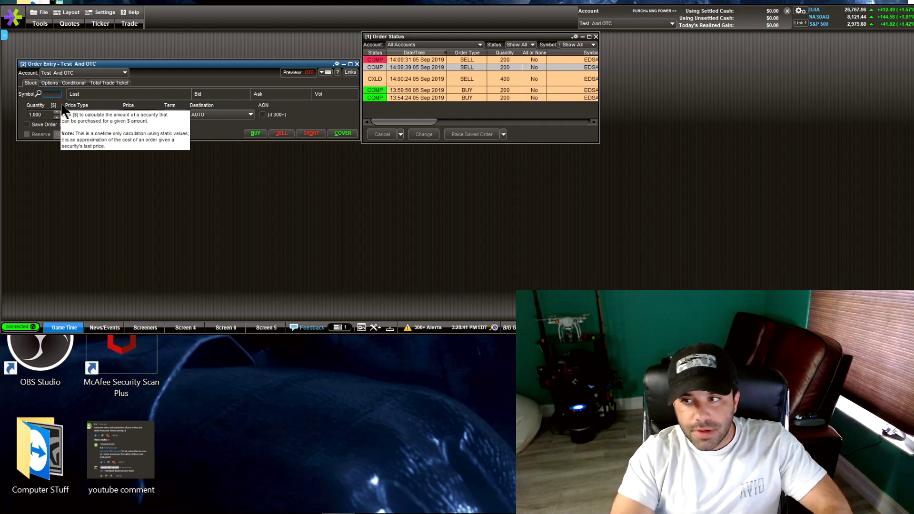
text(EDSA)
key(Return)
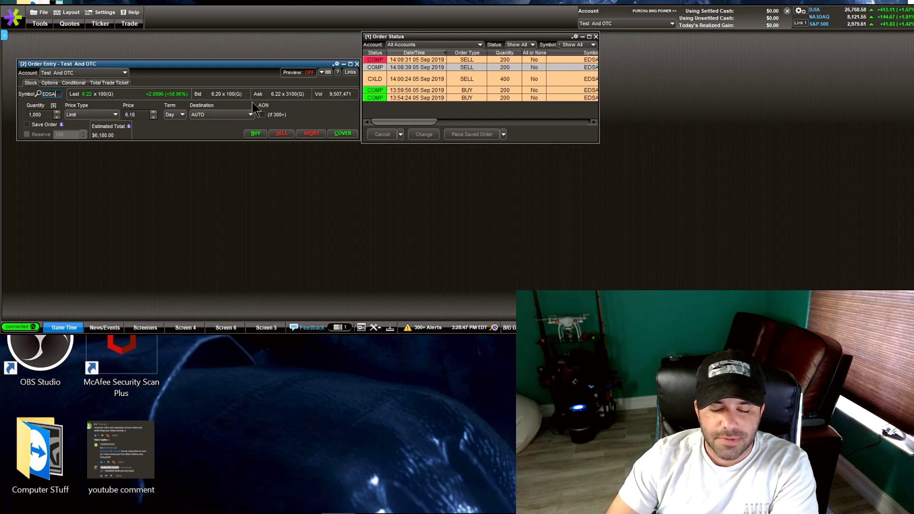
Move the EDSA ticket to the upper left and set its price type to Stop on Quote.
drag(283, 63, 281, 43)
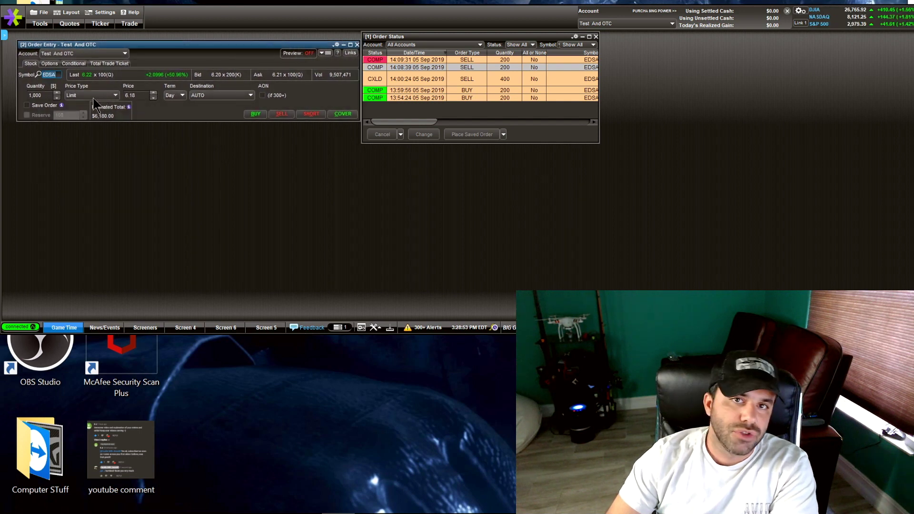
click(105, 97)
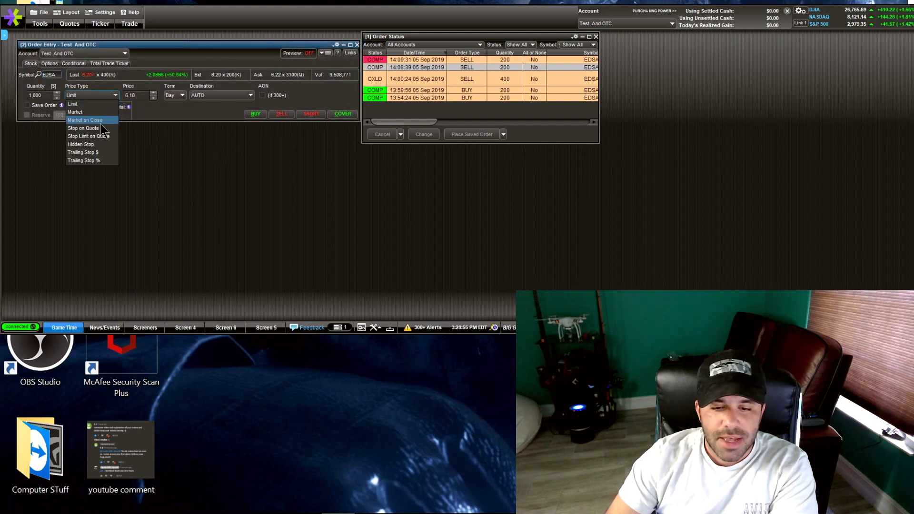
click(101, 128)
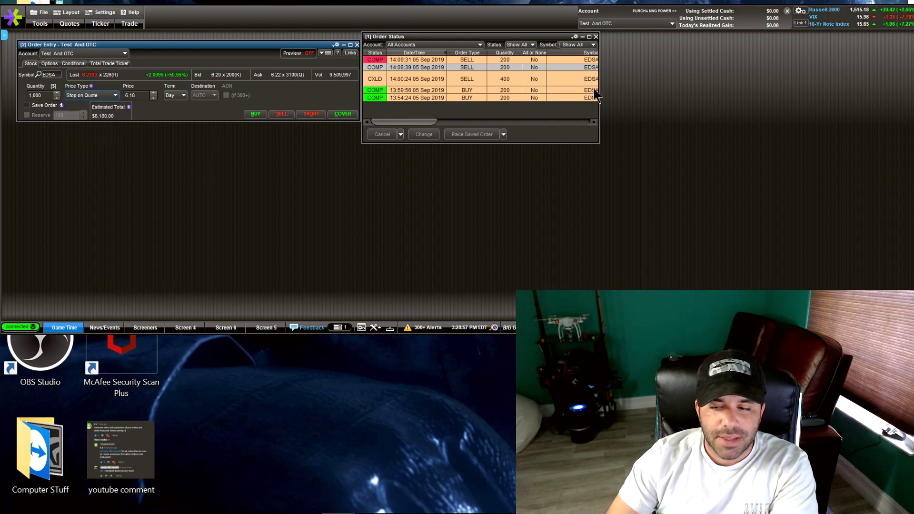
Launch Market Depth from Charts & Market Data, bringing up a Level II window for QQQ.
click(43, 25)
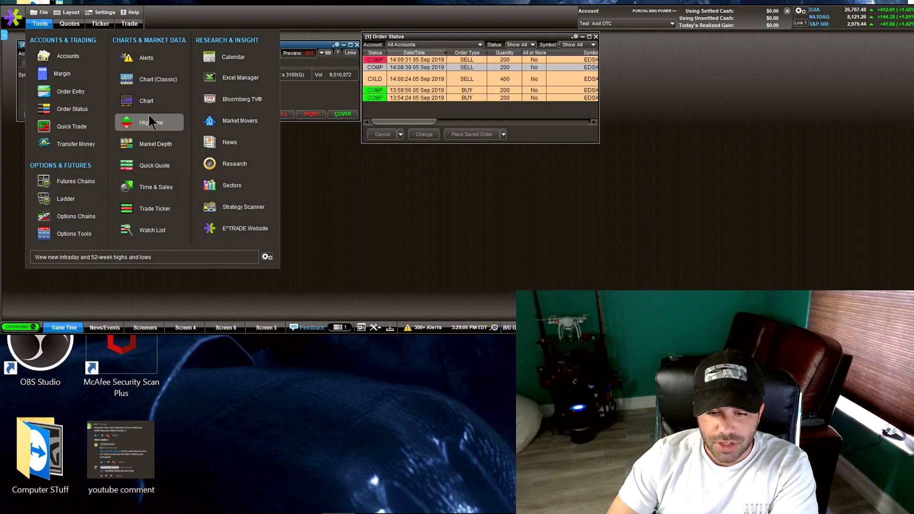
click(151, 147)
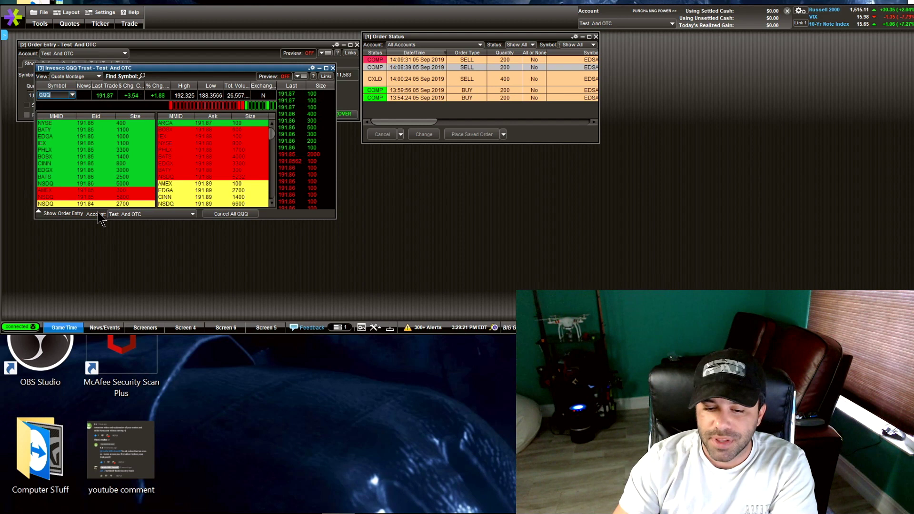
Show the QQQ Level II order entry section, then enlarge and reposition it and the platform window.
click(39, 212)
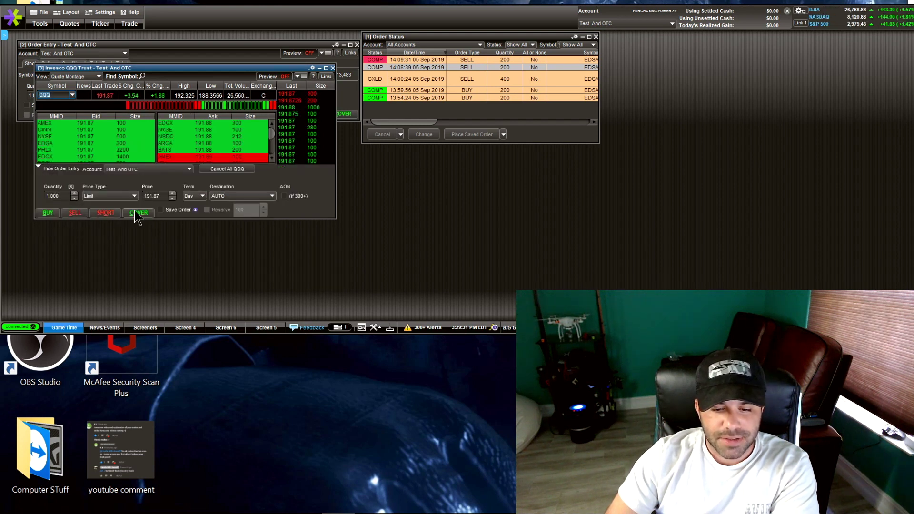
drag(196, 219, 195, 295)
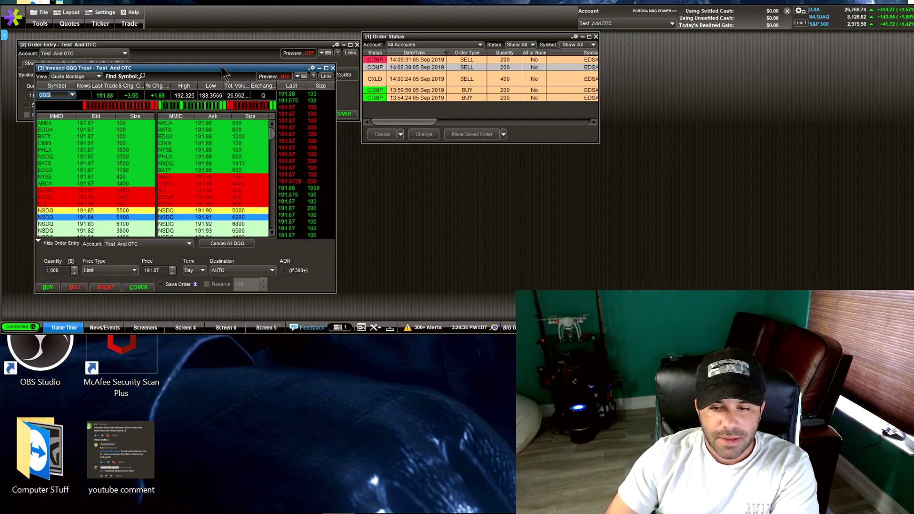
drag(221, 67, 196, 96)
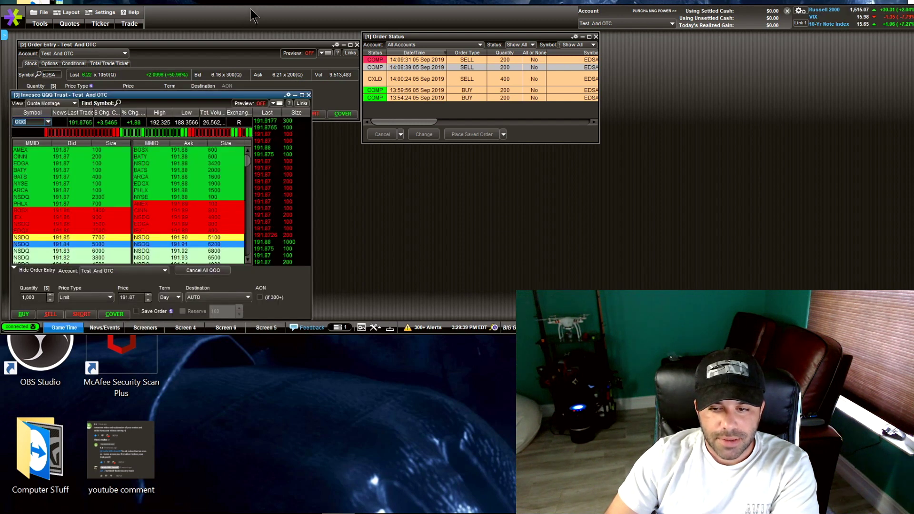
drag(252, 15, 255, 4)
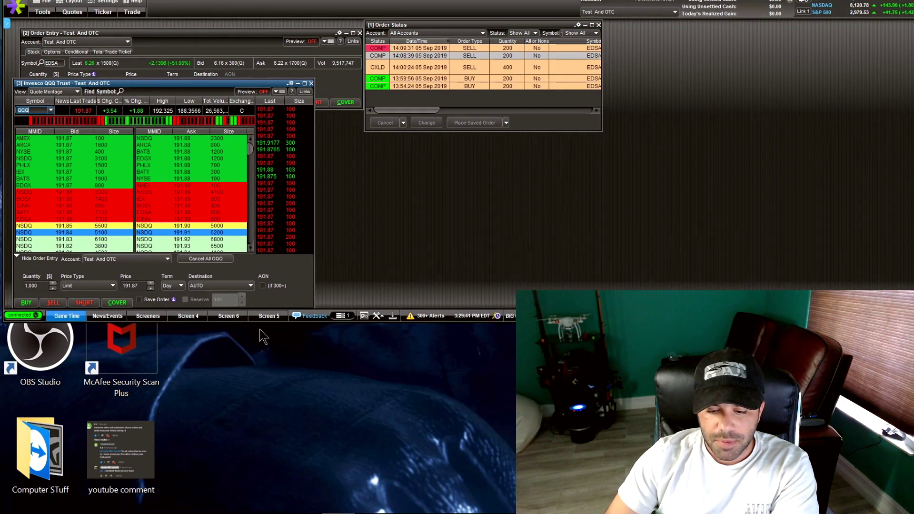
drag(262, 324, 266, 418)
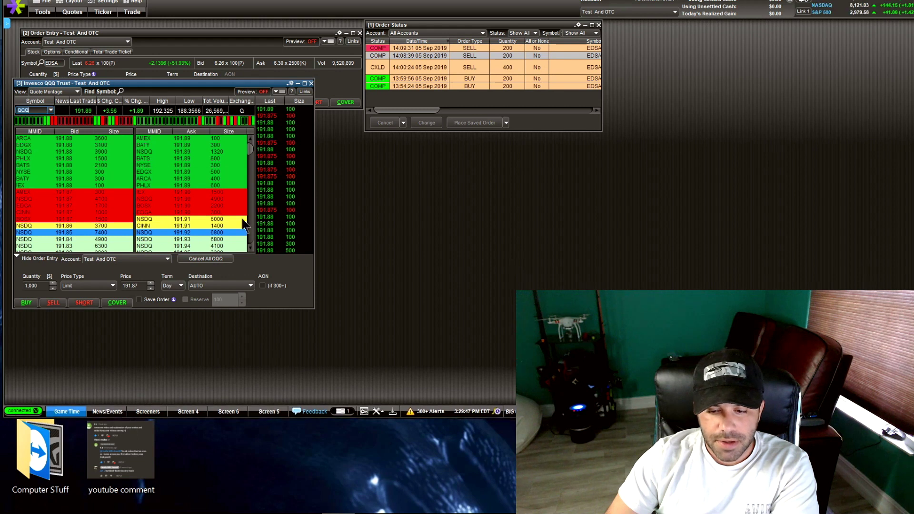
drag(209, 89, 218, 122)
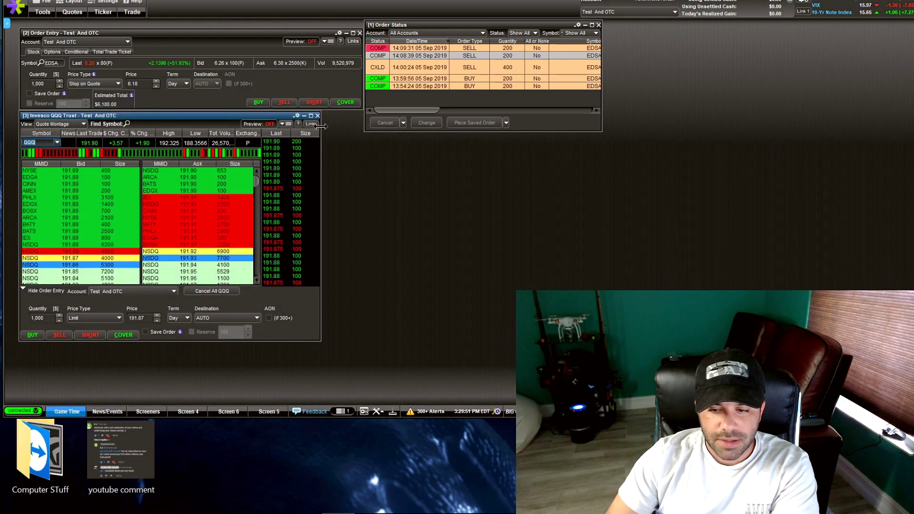
drag(321, 127, 363, 136)
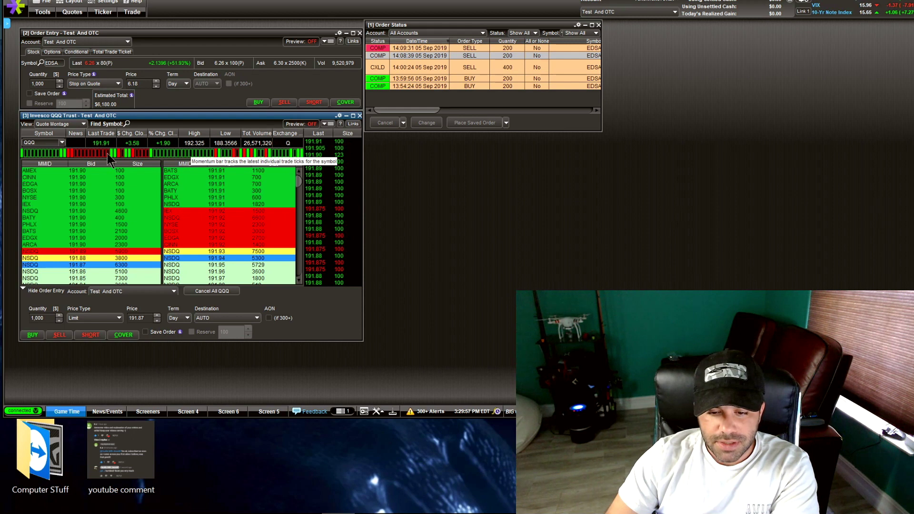
Toggle the QQQ Level II Momentum Bar off, on, and finally off again.
right_click(176, 152)
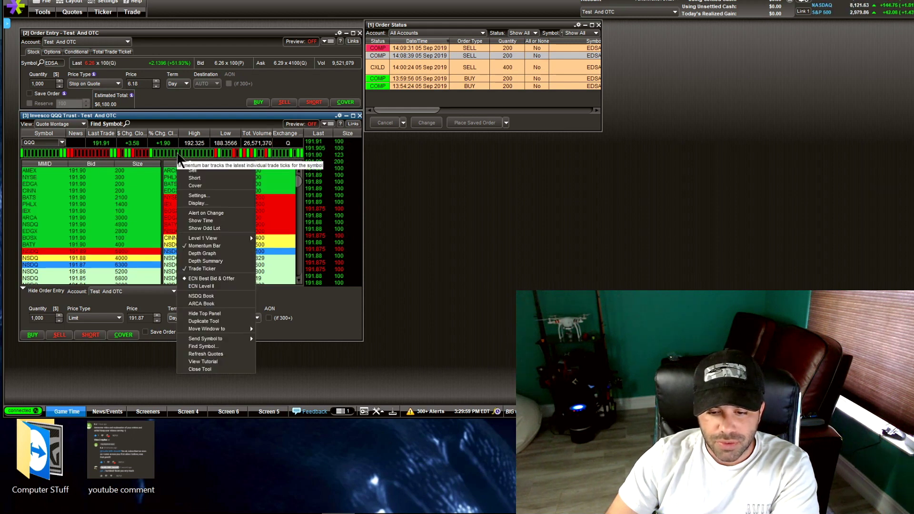
click(214, 245)
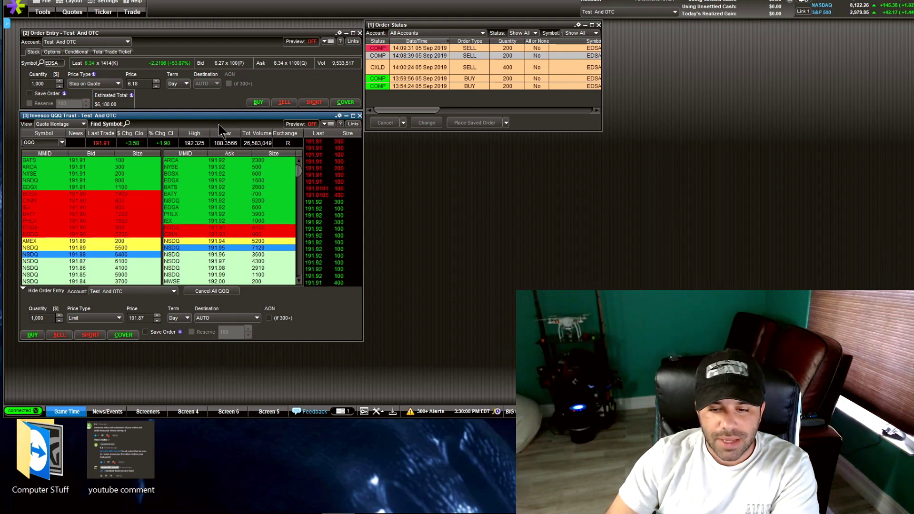
right_click(202, 149)
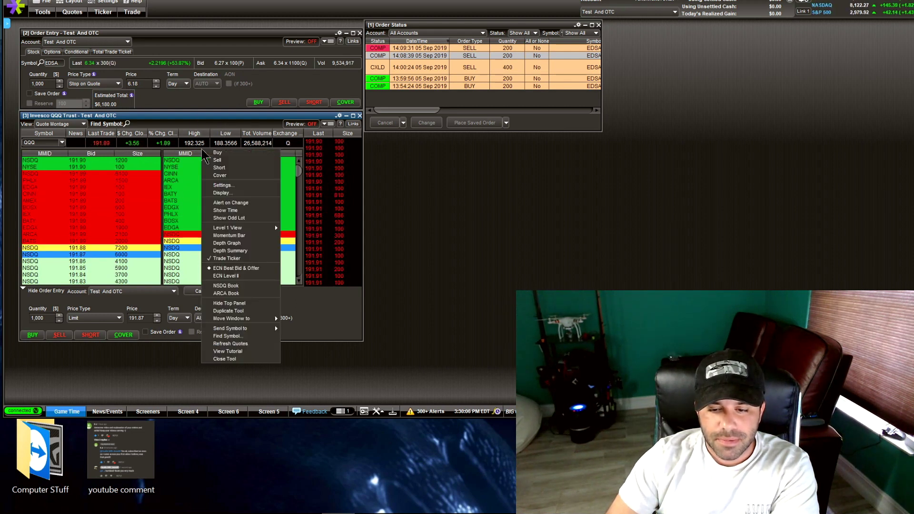
click(245, 236)
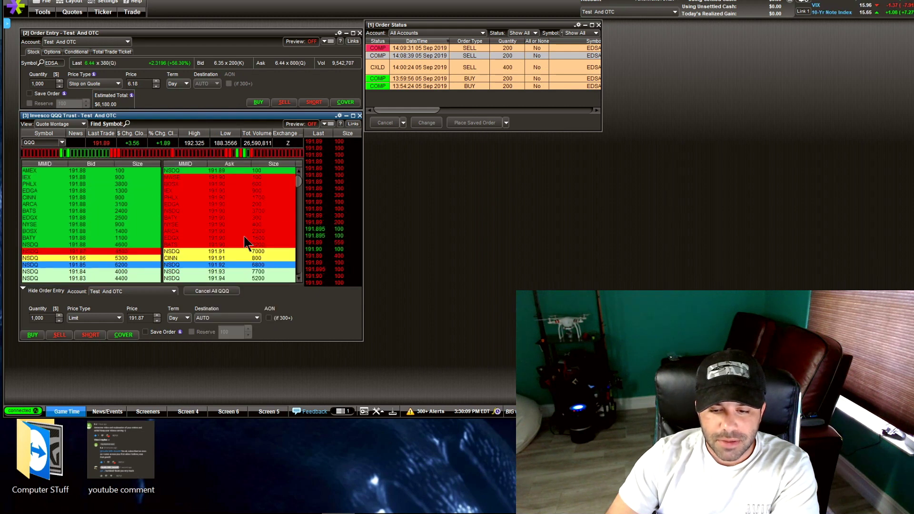
right_click(195, 161)
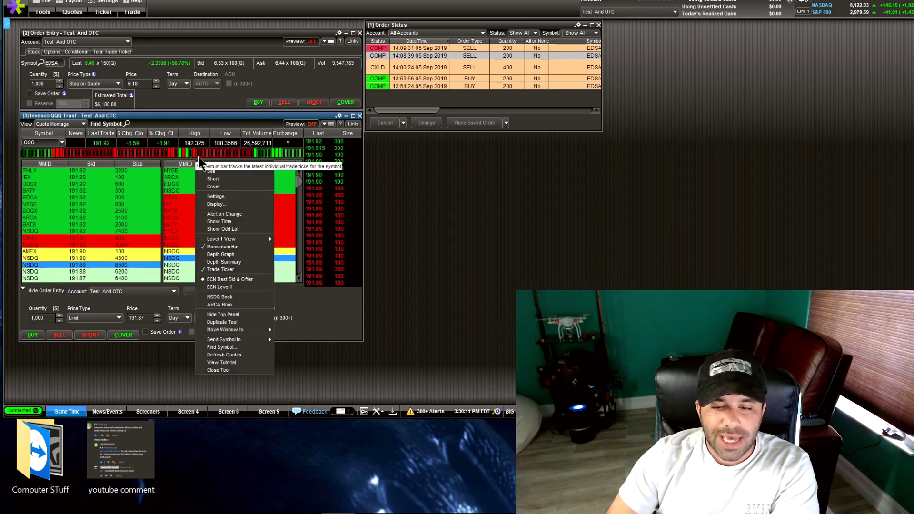
click(222, 246)
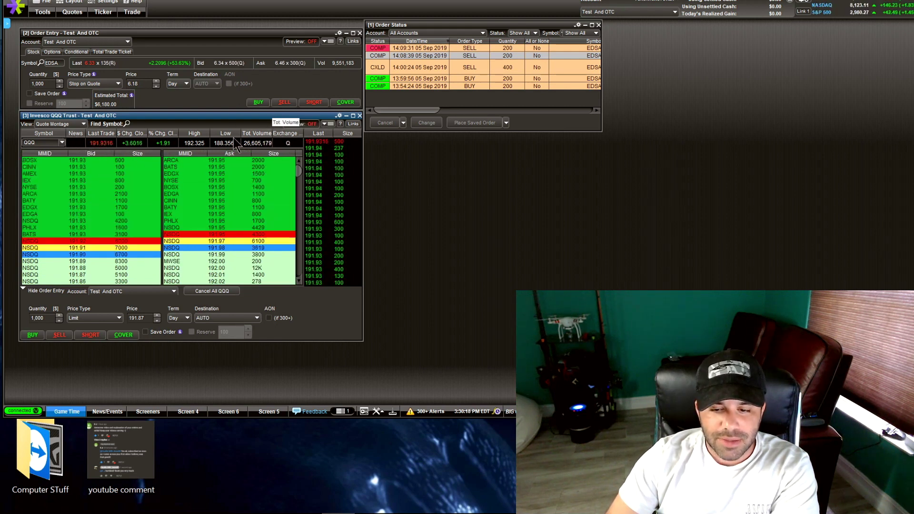
click(61, 143)
click(44, 142)
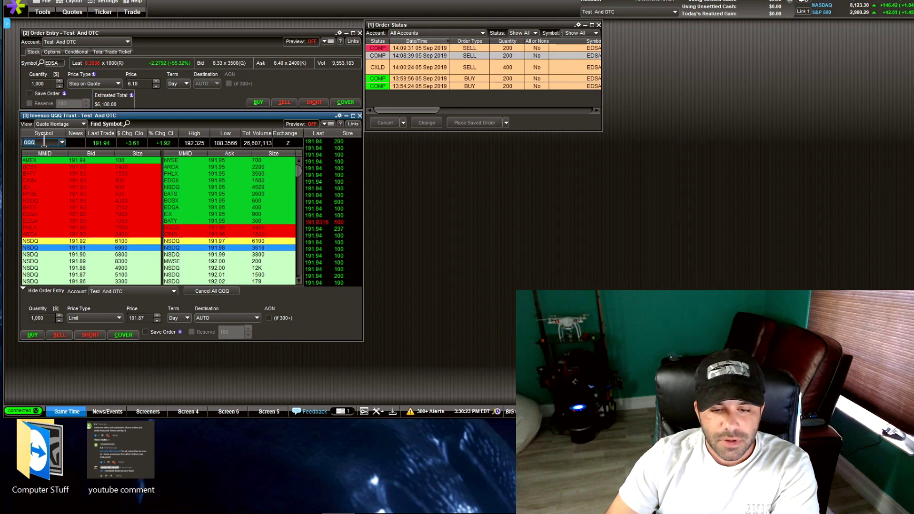
Replace QQQ with EDSA in the Level II window to stream EDSA Biotech quotes.
text(E)
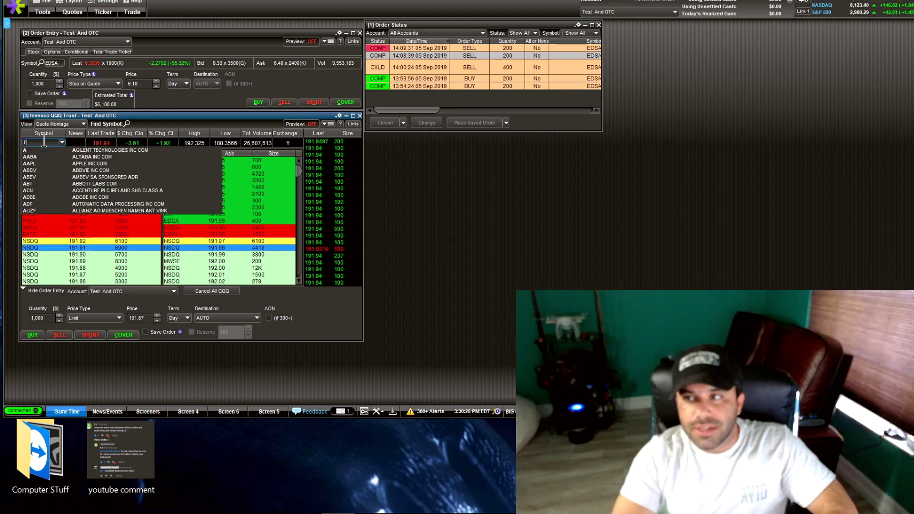
text(DSA)
key(Return)
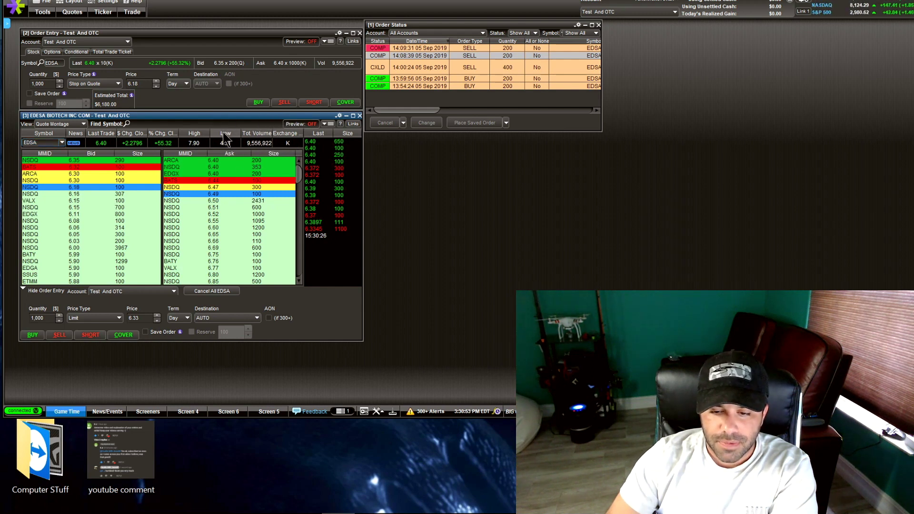
click(339, 116)
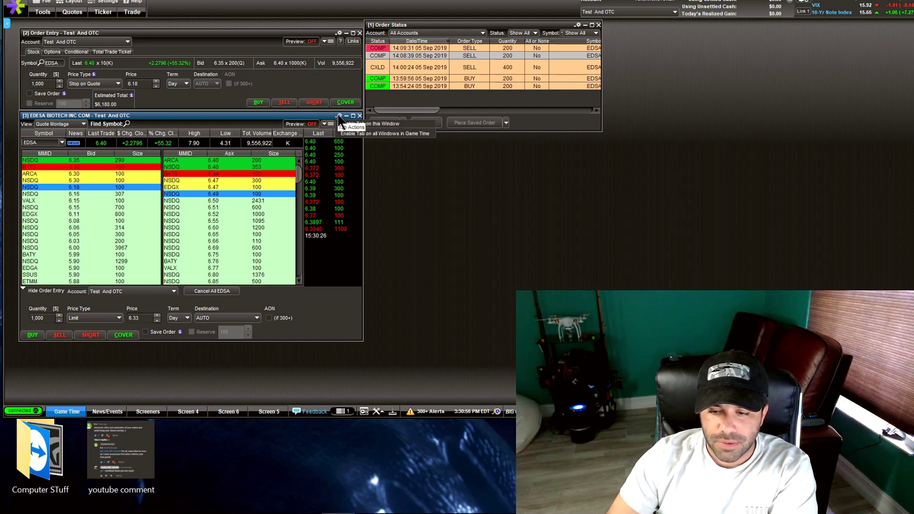
click(284, 112)
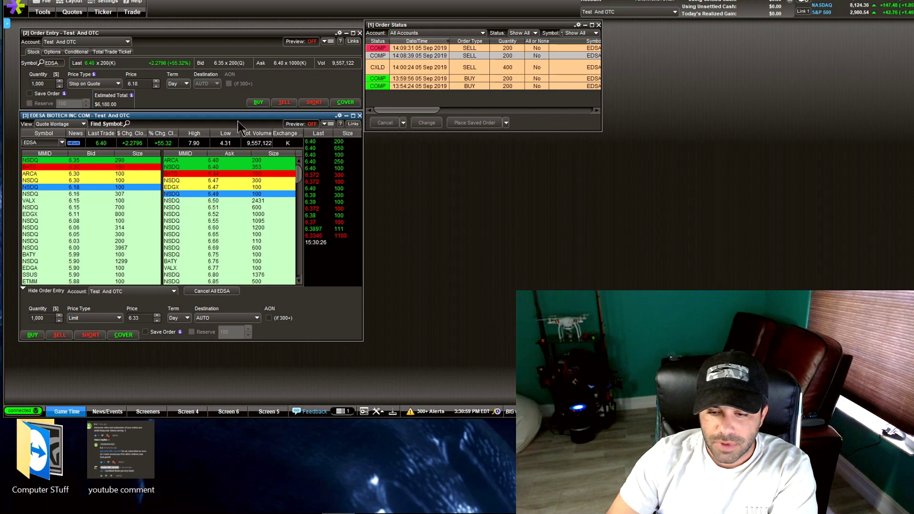
In Level II Market Depth Setup, remove the $ Chg. Close and % Chg. Close columns.
right_click(177, 171)
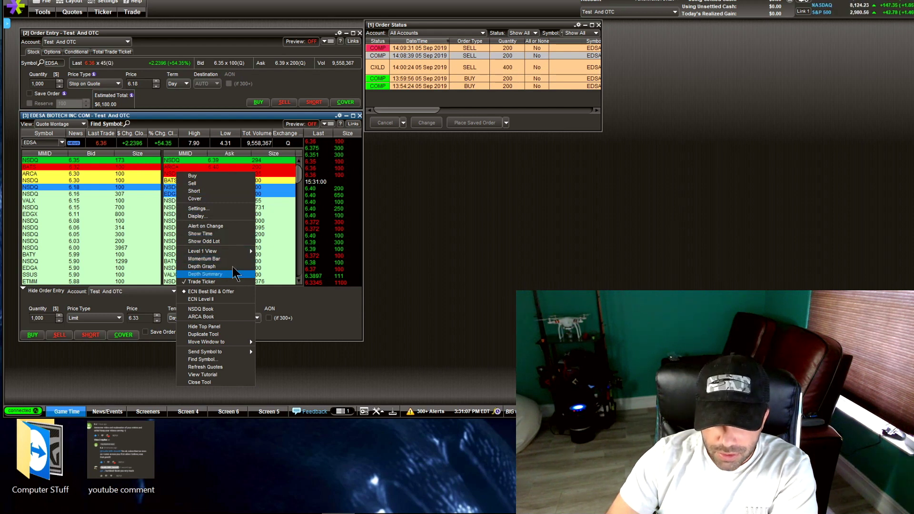
click(227, 209)
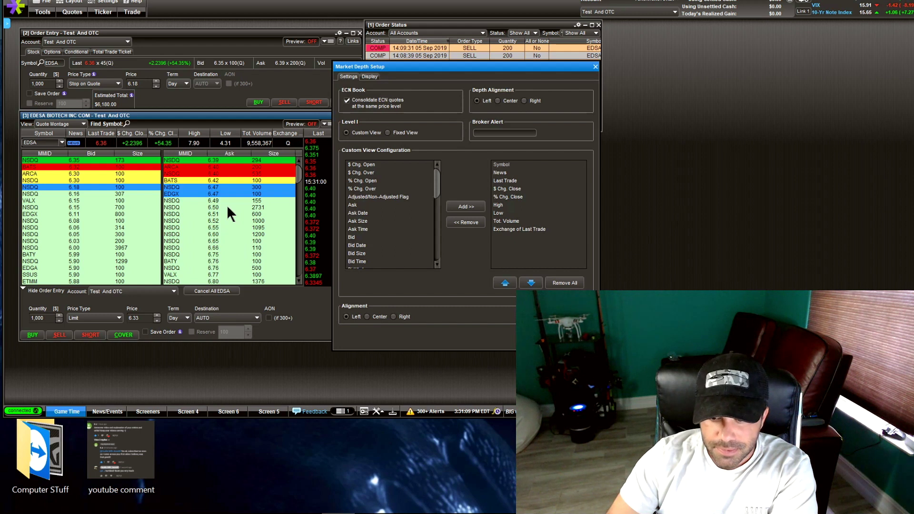
click(380, 167)
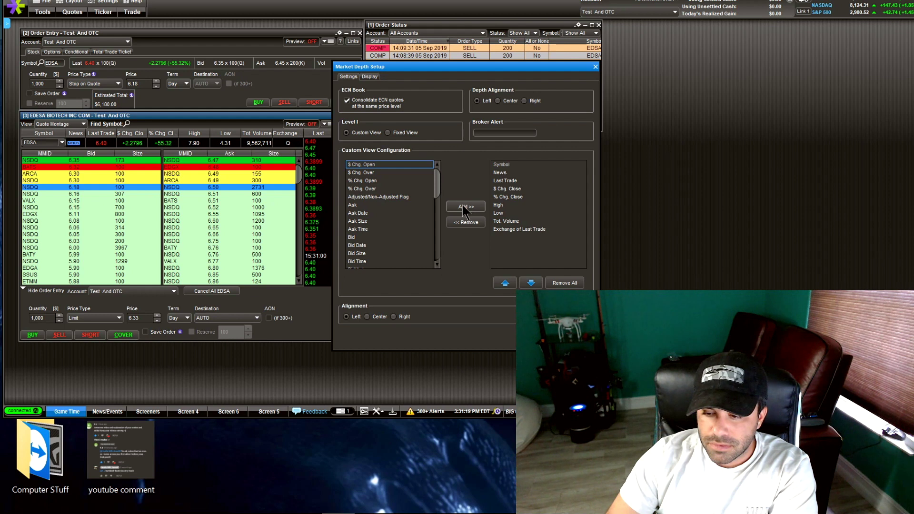
click(510, 189)
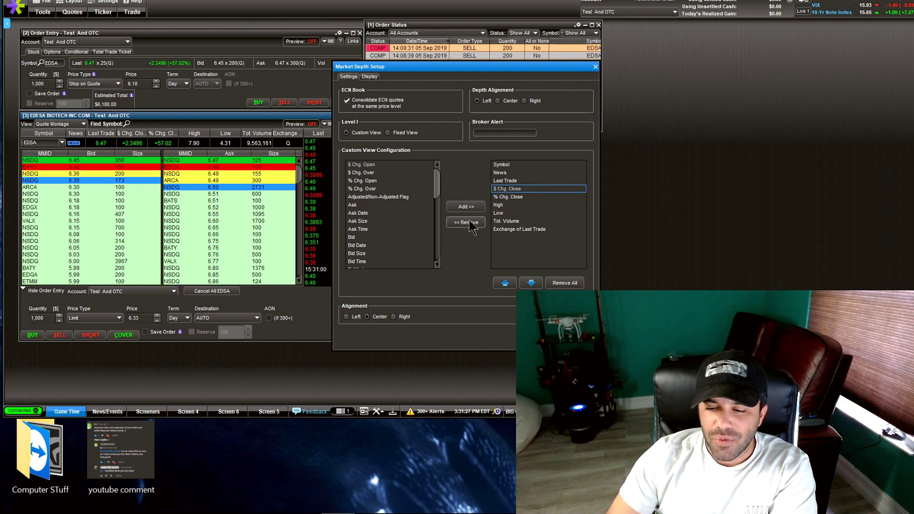
click(466, 223)
click(506, 189)
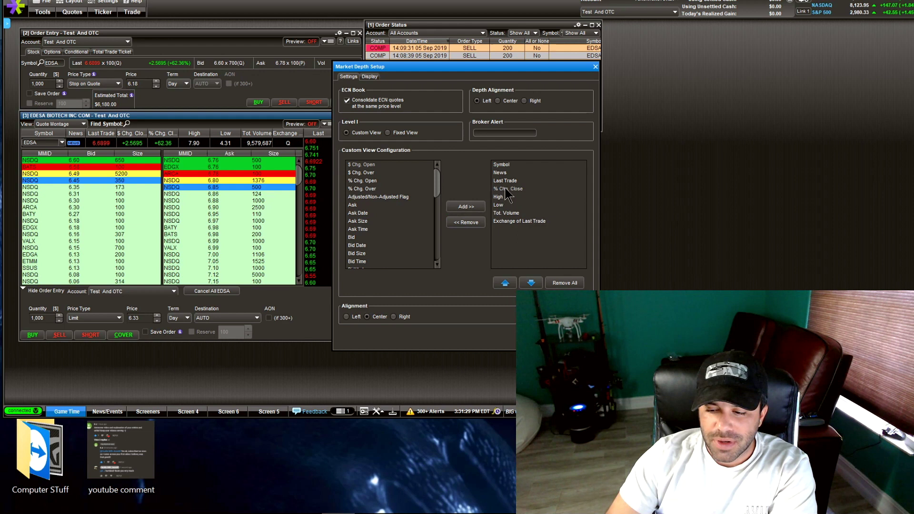
click(469, 222)
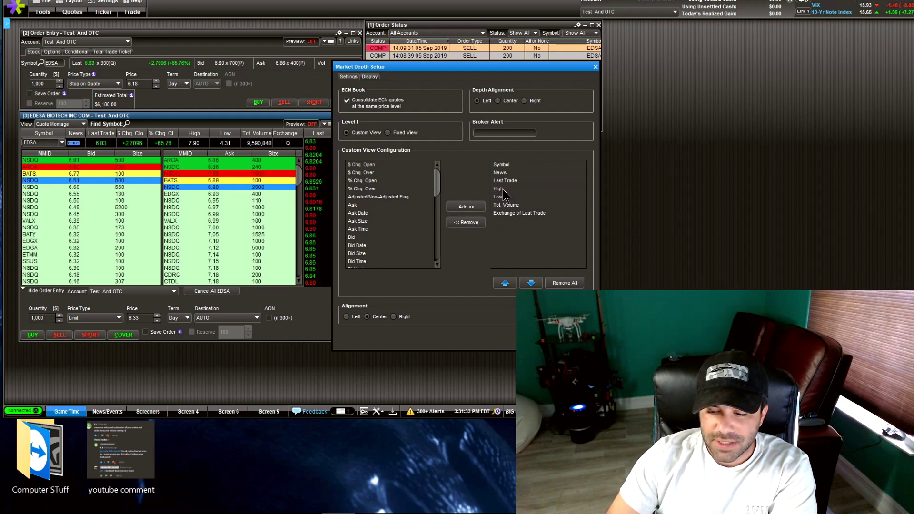
Remove the Exchange of Last Trade and Last Trade columns and apply the montage layout.
click(512, 215)
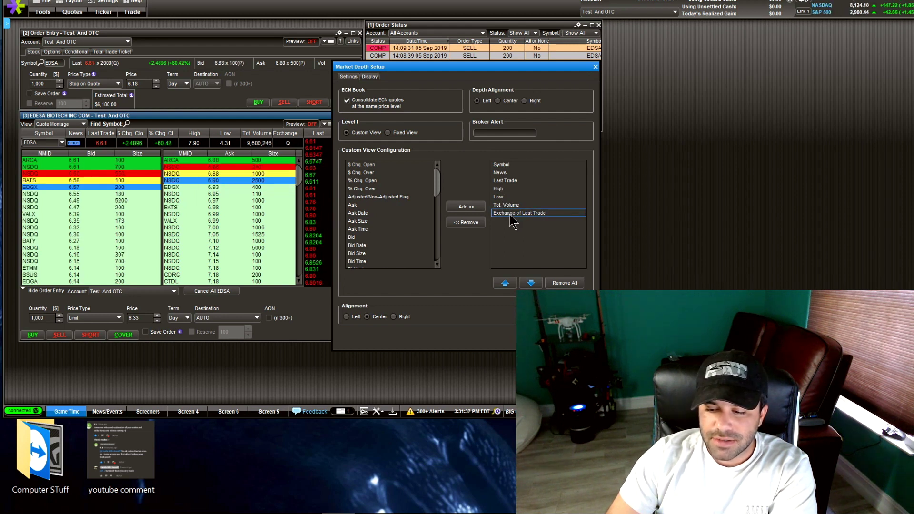
click(466, 222)
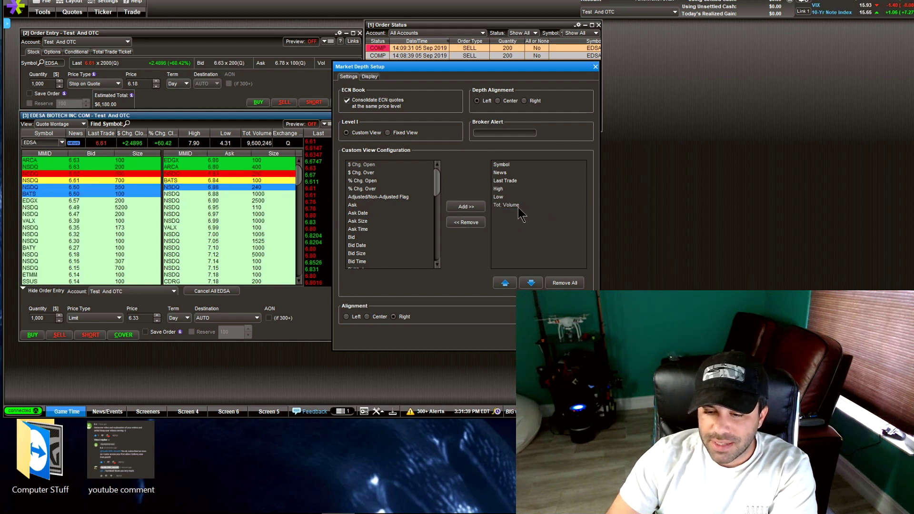
click(512, 181)
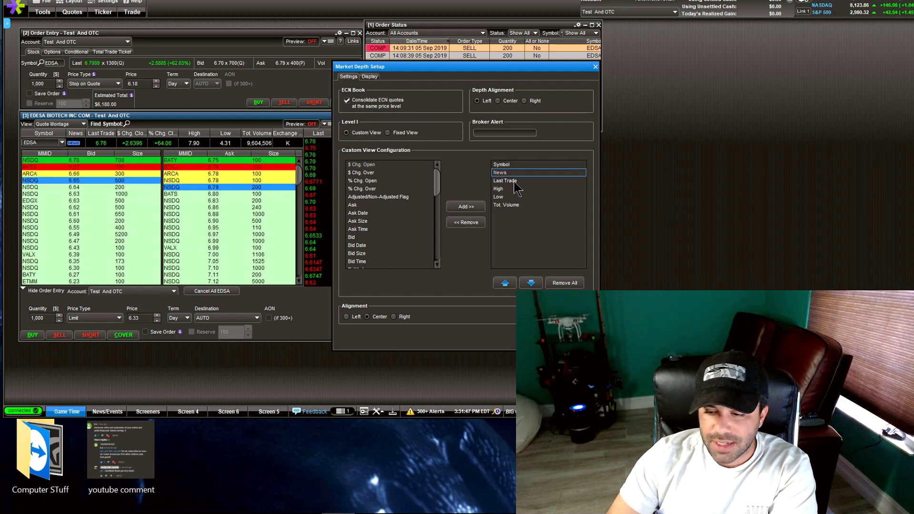
click(478, 224)
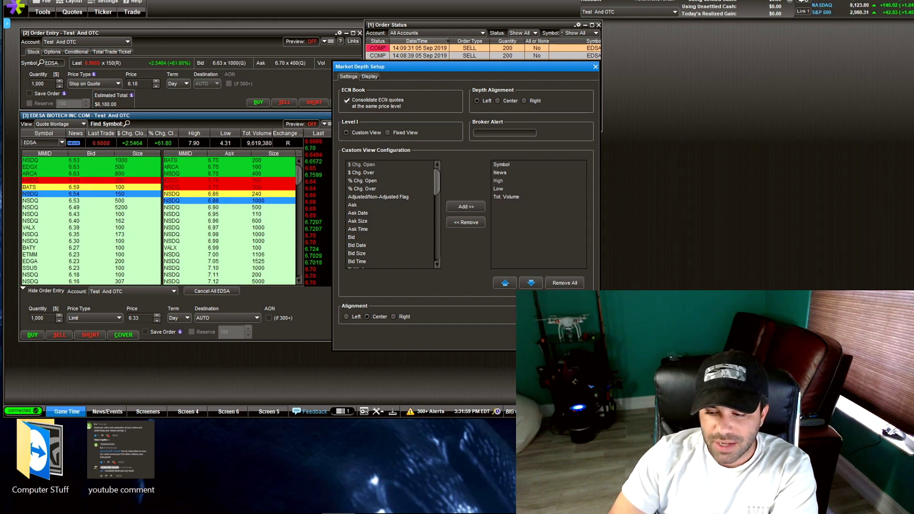
key(Return)
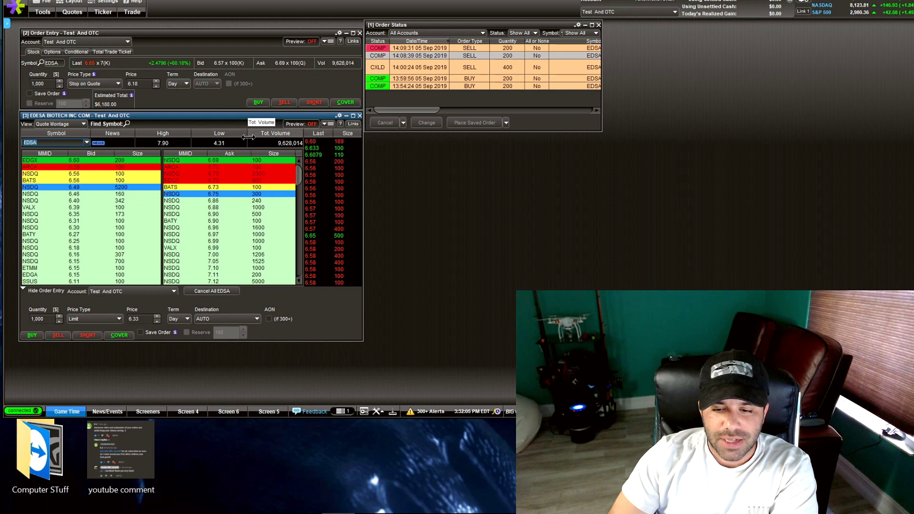
Narrow the Low column, Level 2 montage and Order Status, placing Order Status beside order entry.
drag(247, 137, 231, 138)
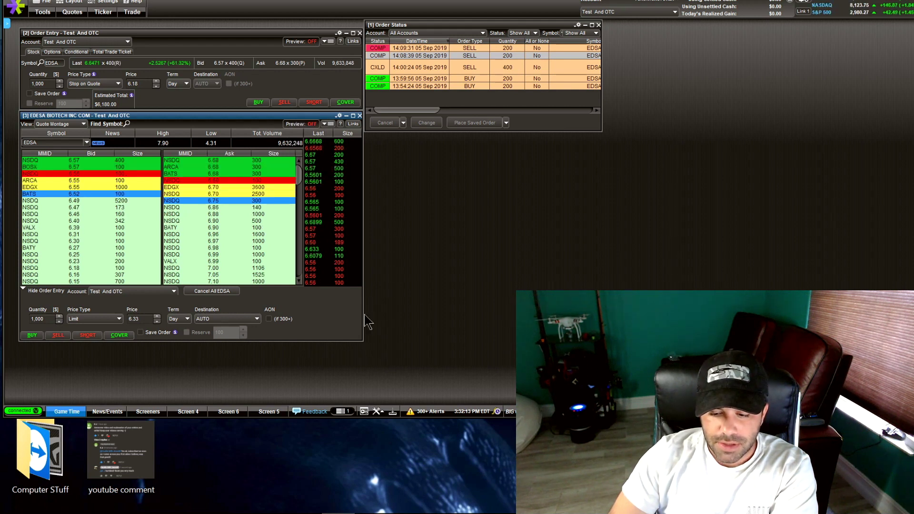
drag(361, 312, 296, 313)
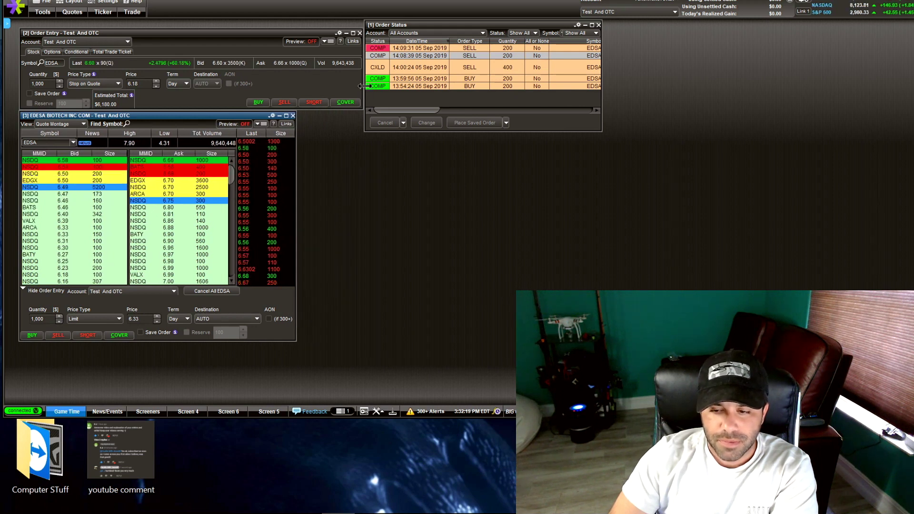
drag(365, 86, 296, 86)
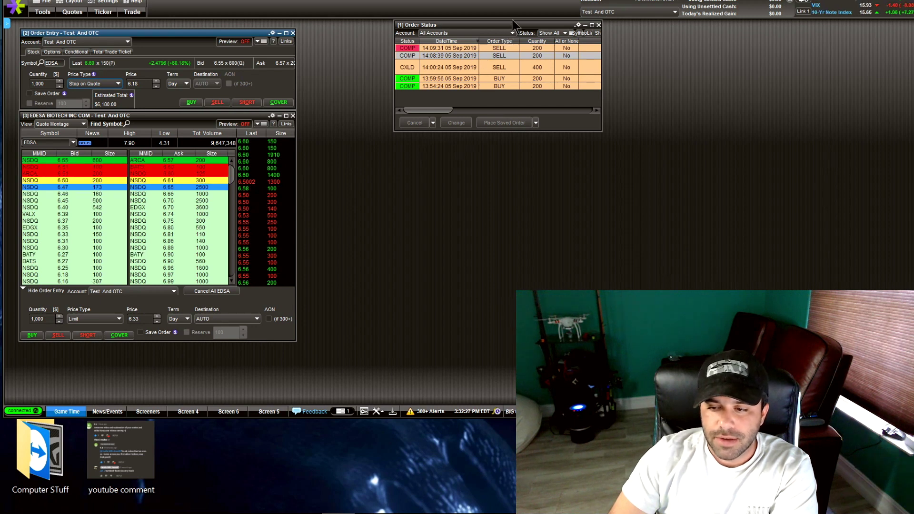
drag(507, 24, 412, 32)
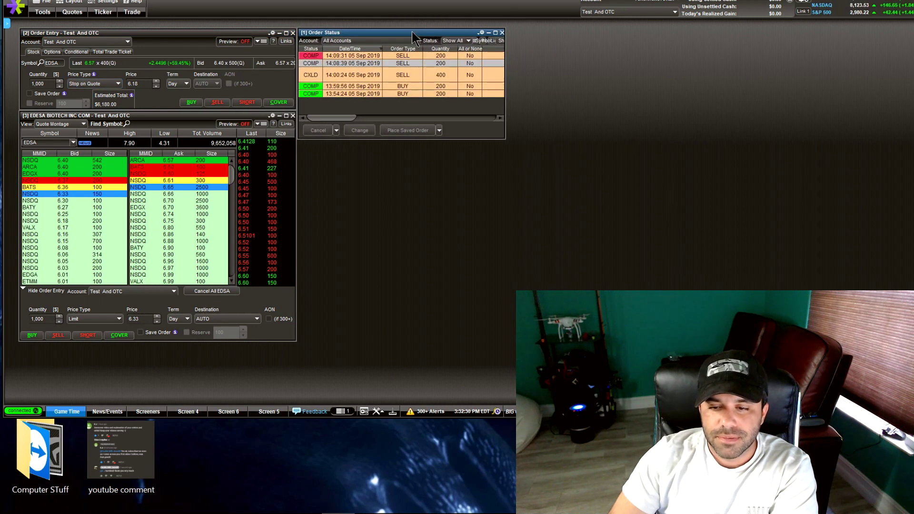
Place a new QQQ chart under Order Status and lengthen both it and the Level 2 montage.
click(43, 12)
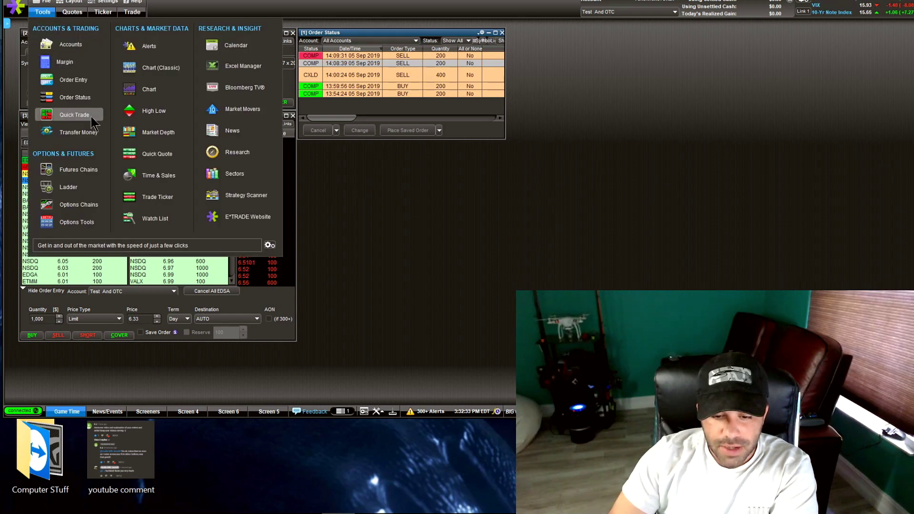
click(153, 92)
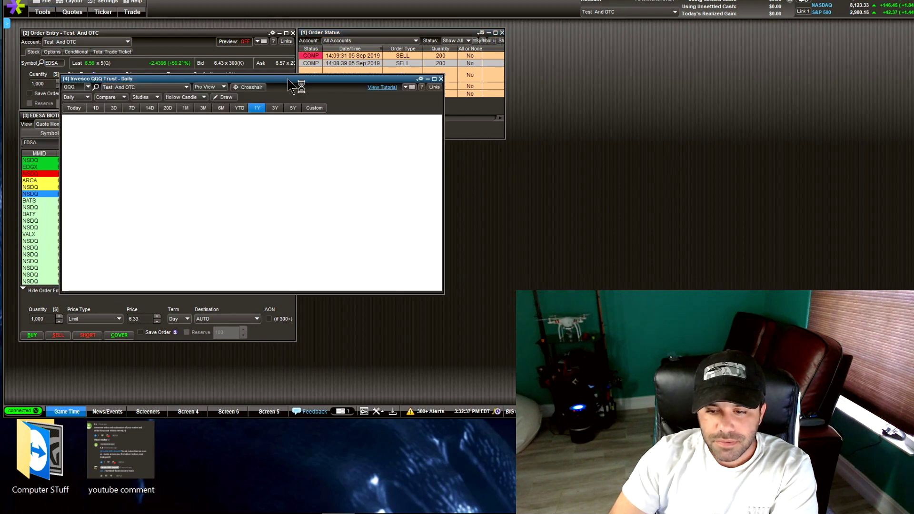
drag(513, 162, 523, 147)
drag(459, 361, 466, 404)
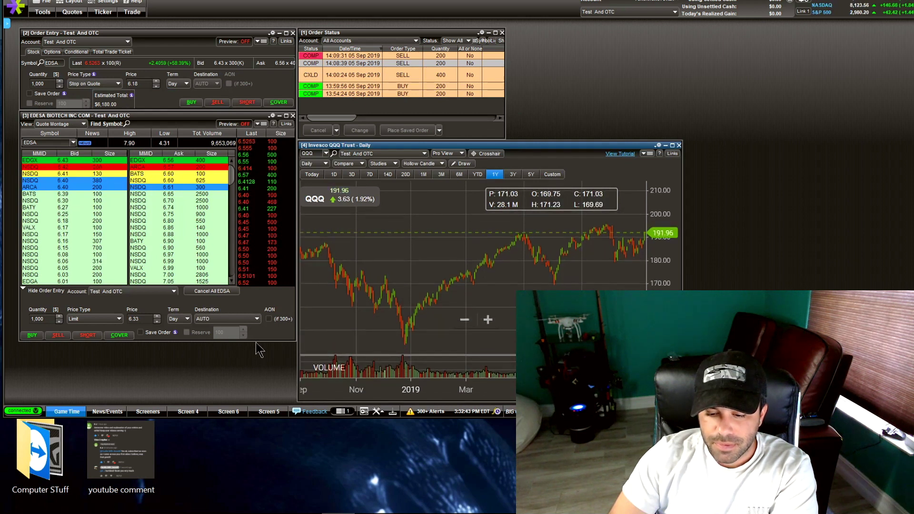
drag(260, 341, 259, 402)
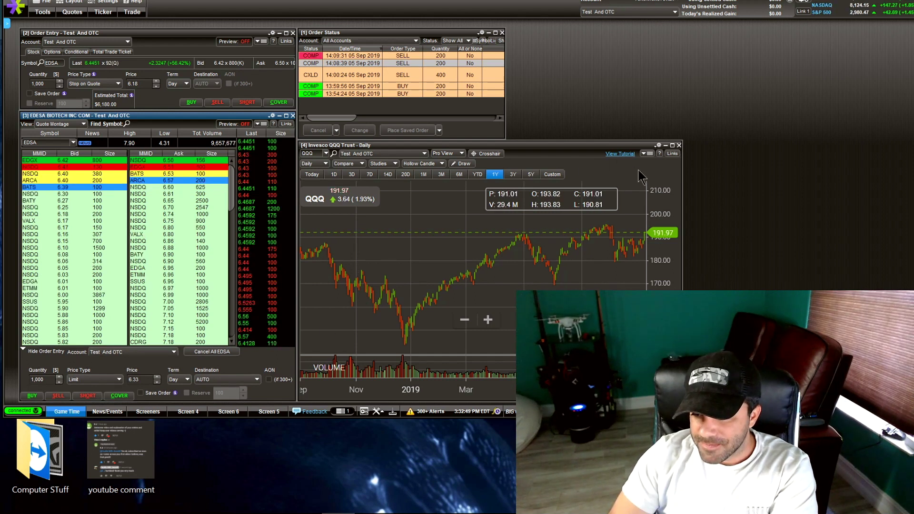
Turn off Open Orders, Show Quote Values, Show Zoom Buttons, Double Click O/E and Track Current Price.
right_click(577, 163)
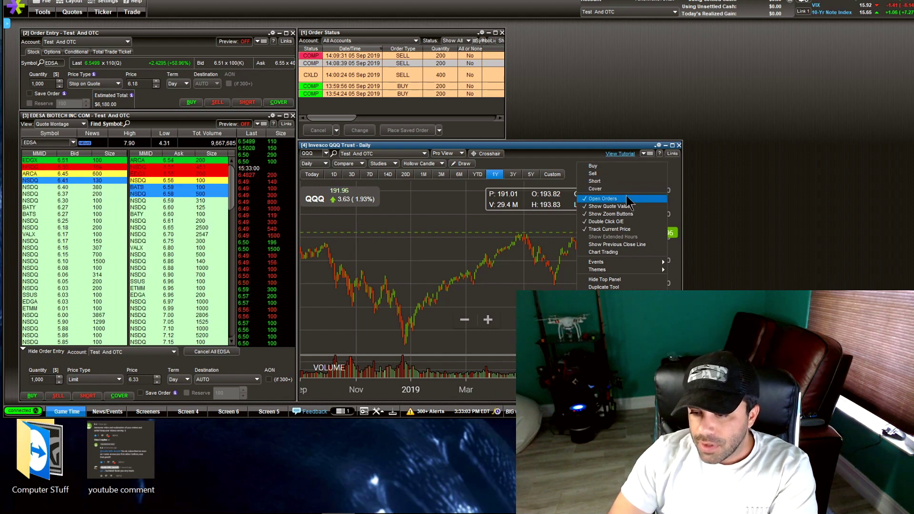
click(603, 202)
right_click(491, 210)
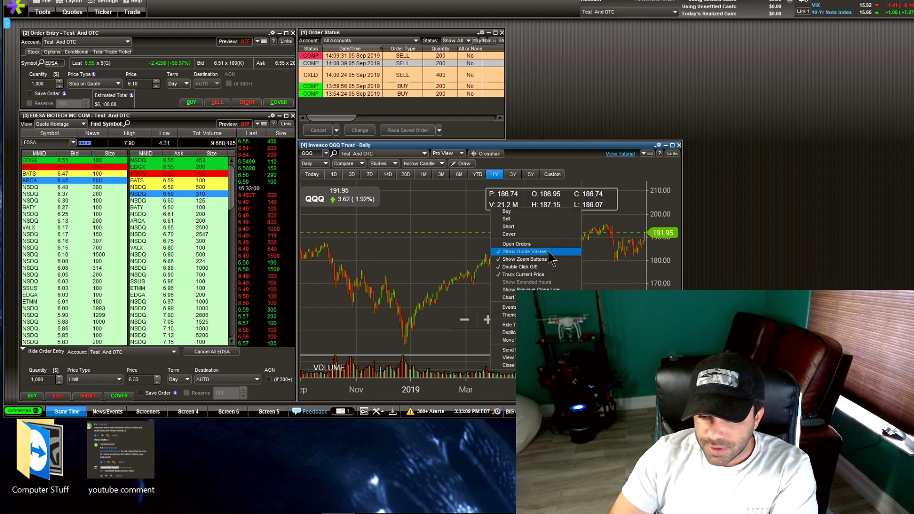
click(549, 253)
right_click(571, 239)
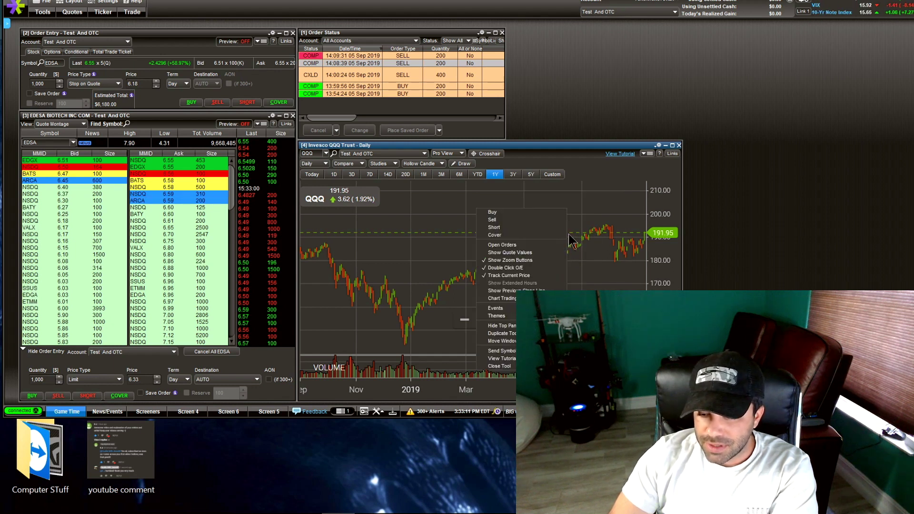
click(542, 261)
right_click(549, 277)
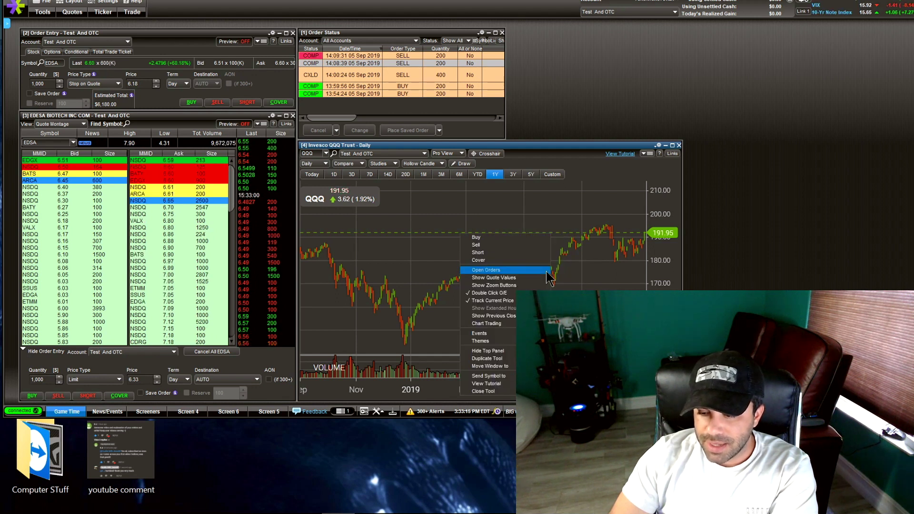
click(528, 293)
right_click(535, 292)
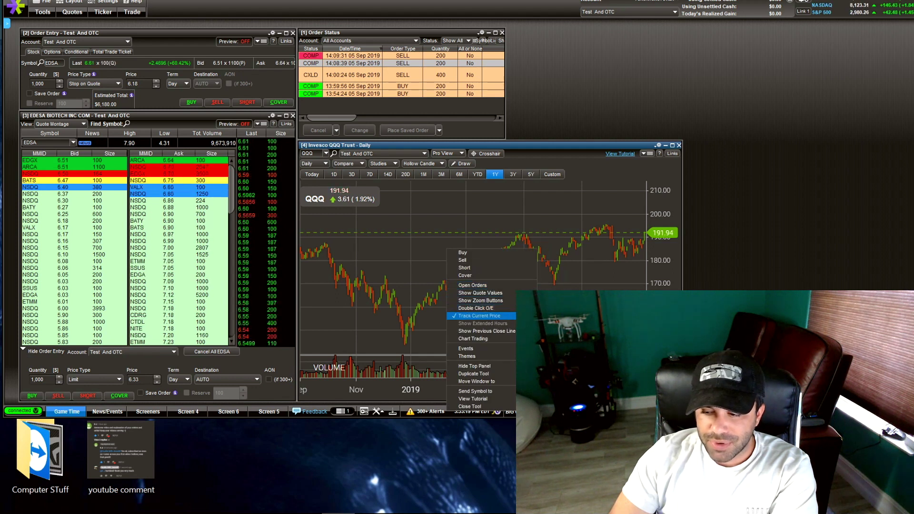
click(524, 316)
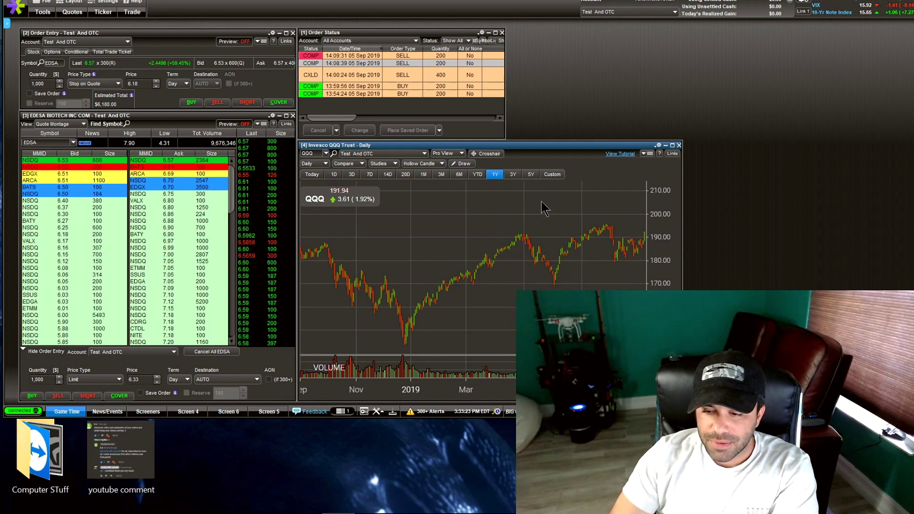
Try the chart's Light theme, then switch it back to Dark.
click(647, 154)
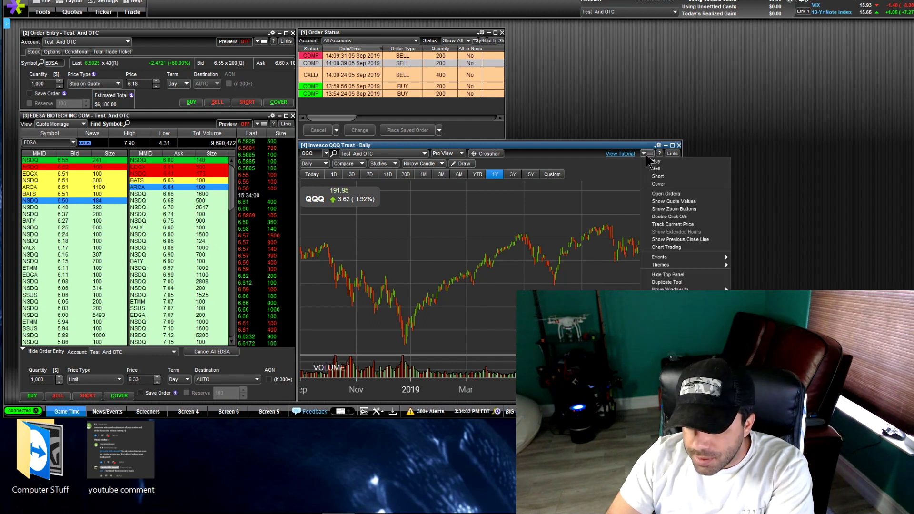
mouse_move(684, 265)
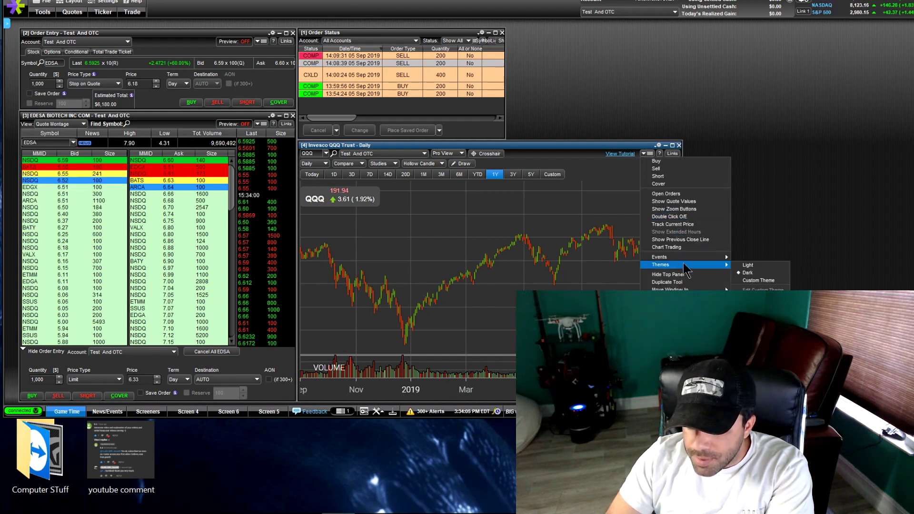
click(750, 265)
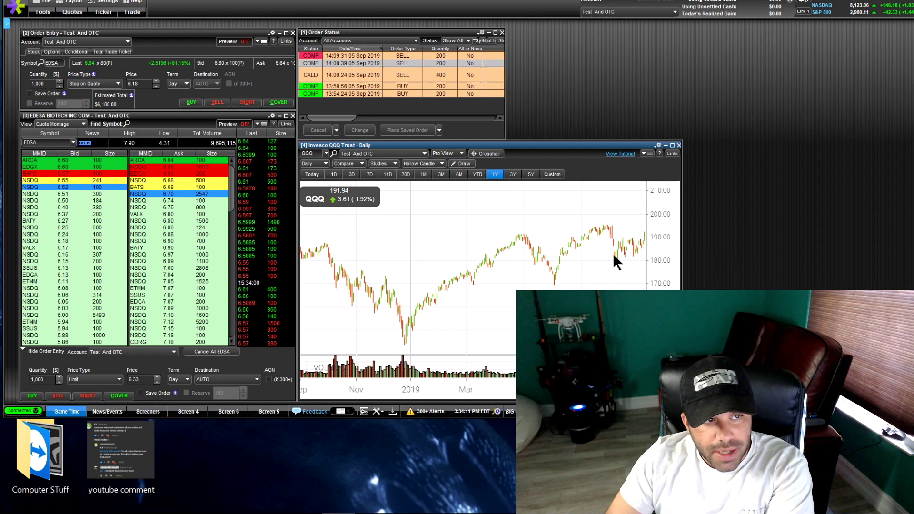
click(648, 154)
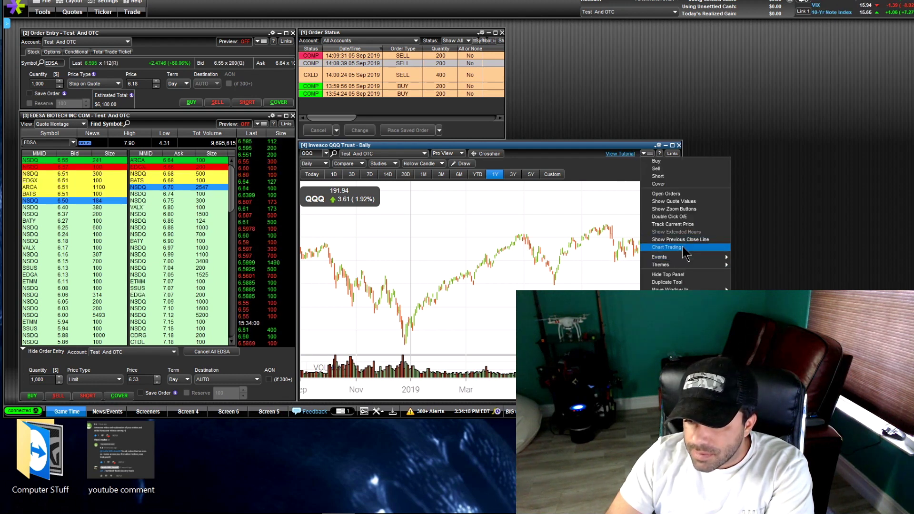
mouse_move(705, 257)
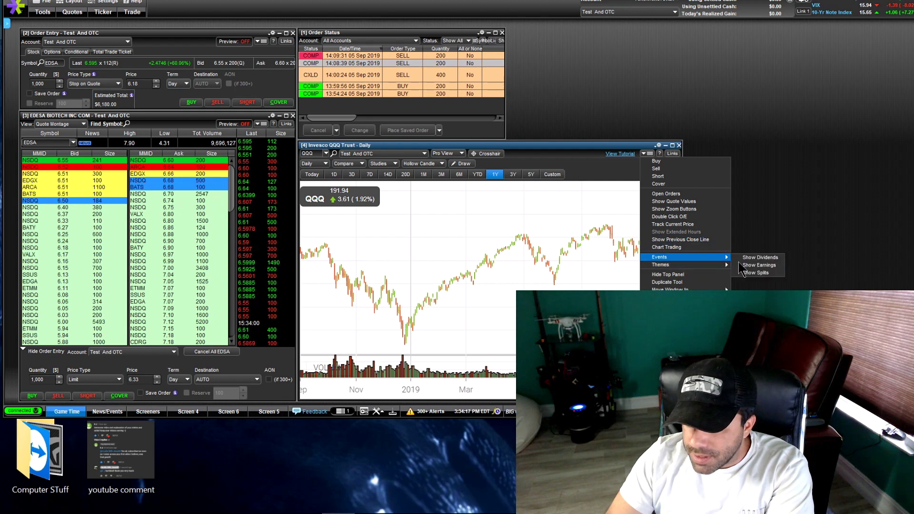
click(752, 281)
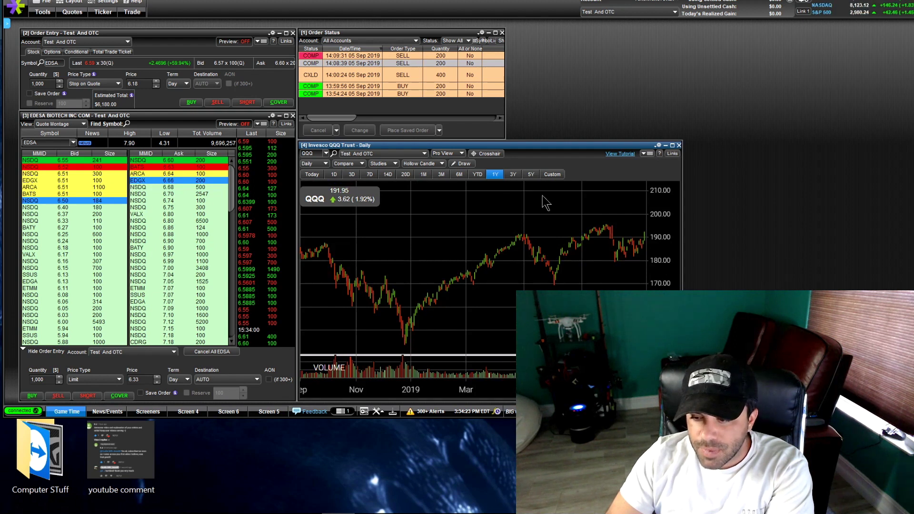
Overlay a VWAP study from All Studies on the QQQ chart, coloured purple.
right_click(495, 233)
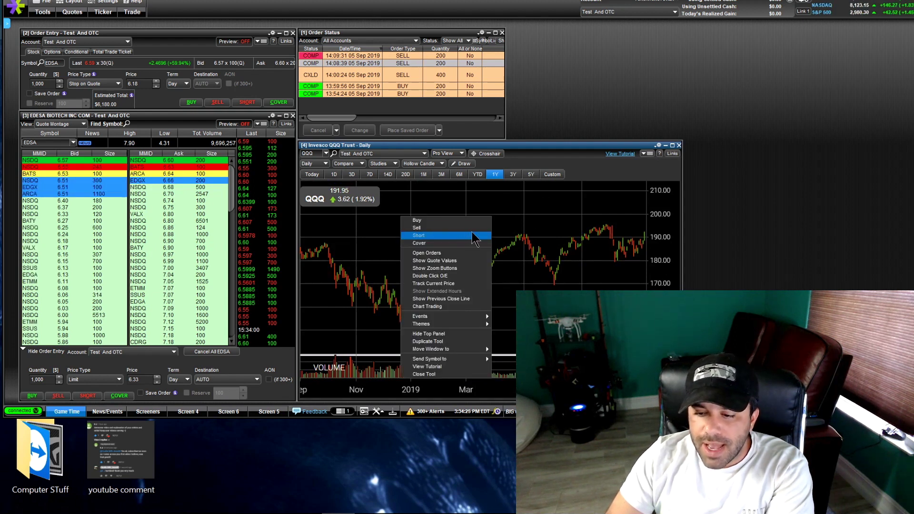
click(538, 224)
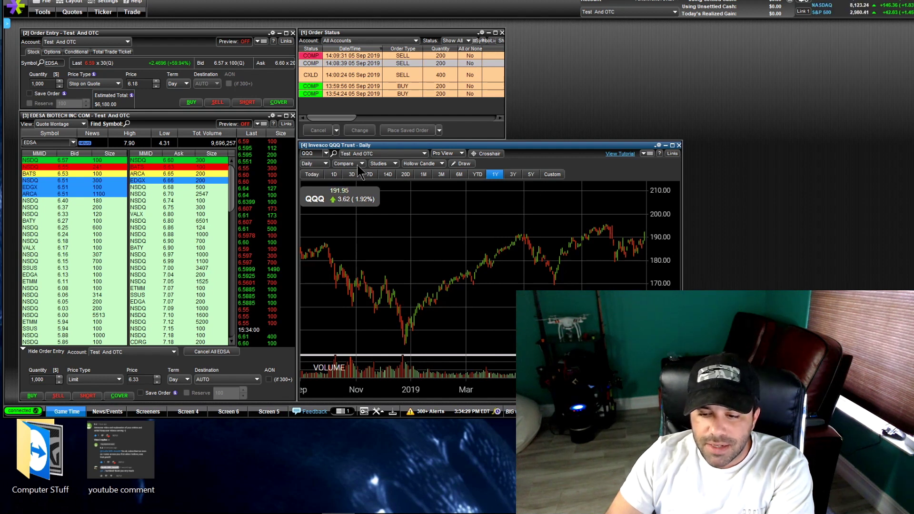
click(395, 165)
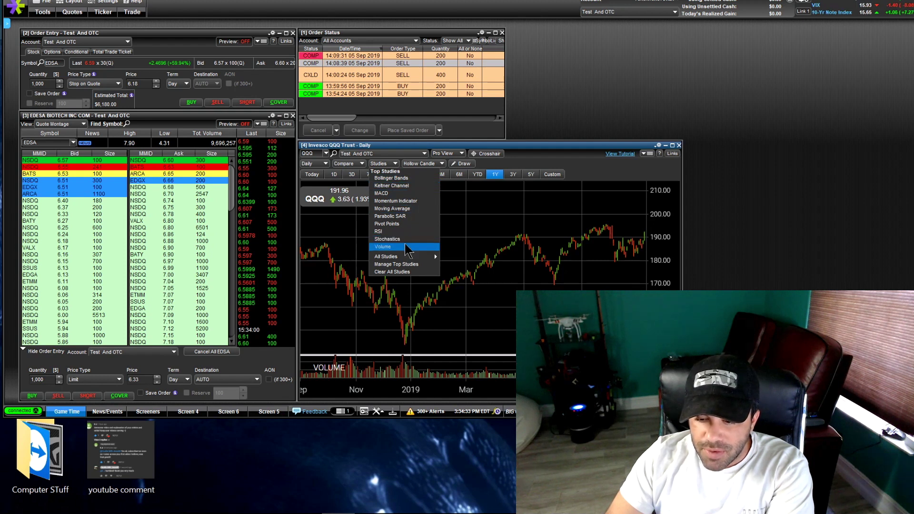
mouse_move(420, 258)
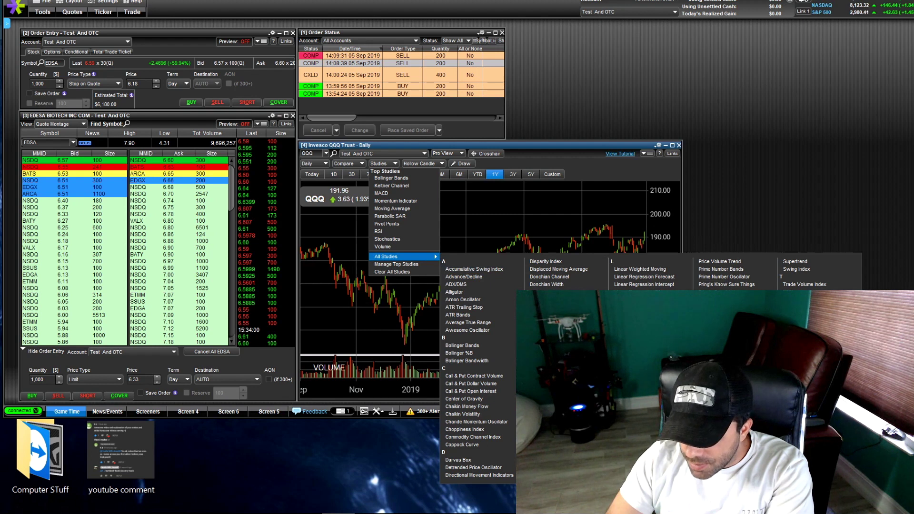
click(795, 322)
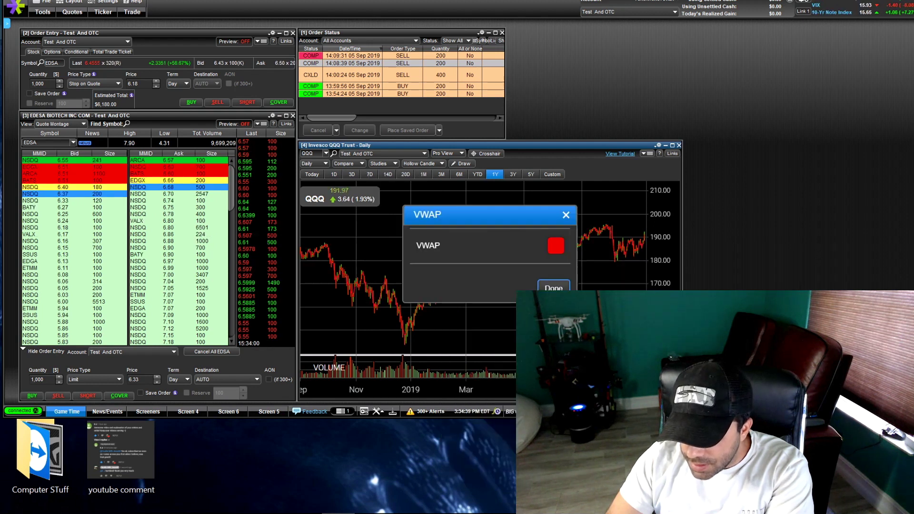
click(556, 248)
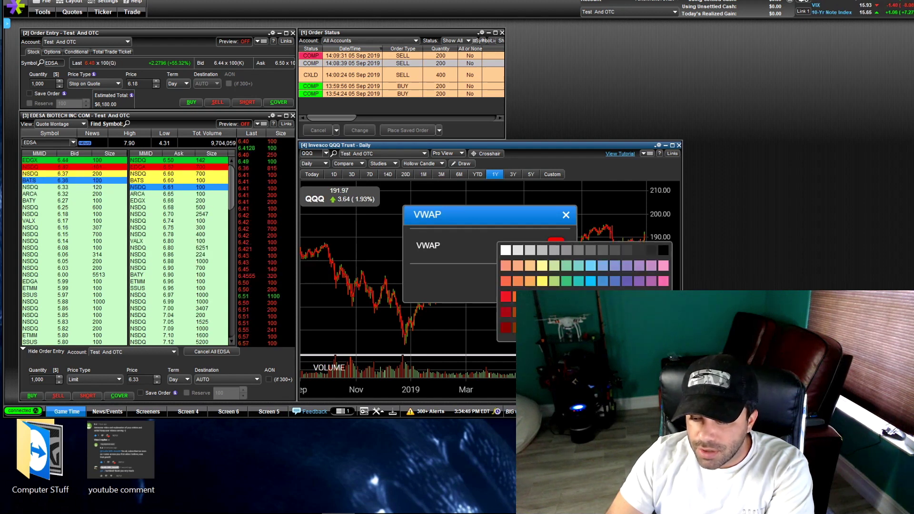
click(639, 281)
click(551, 285)
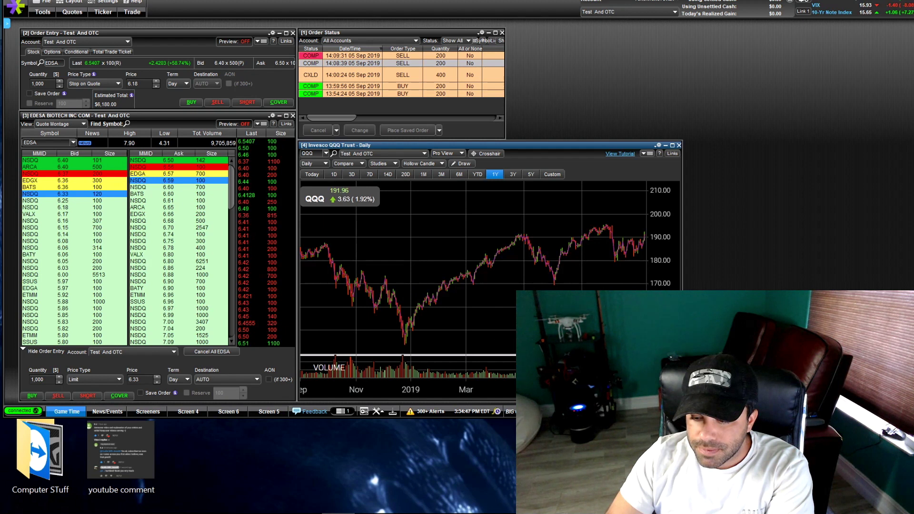
scroll(473, 314, up, 5)
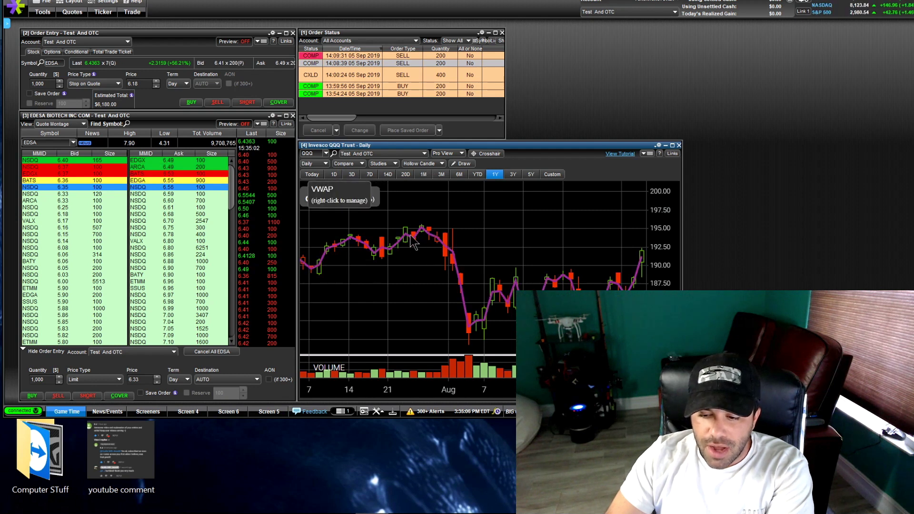
Try the Colored Bar chart type on QQQ, then settle on Candle.
scroll(410, 241, up, 3)
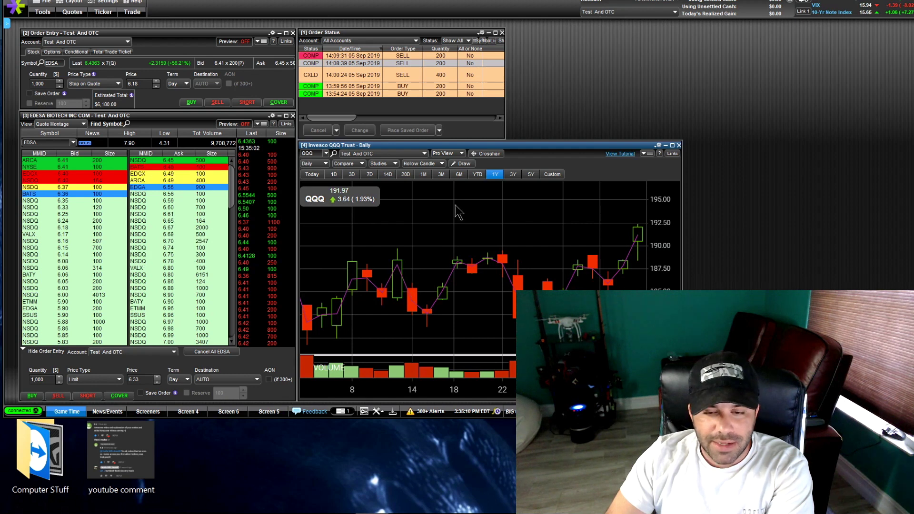
click(439, 164)
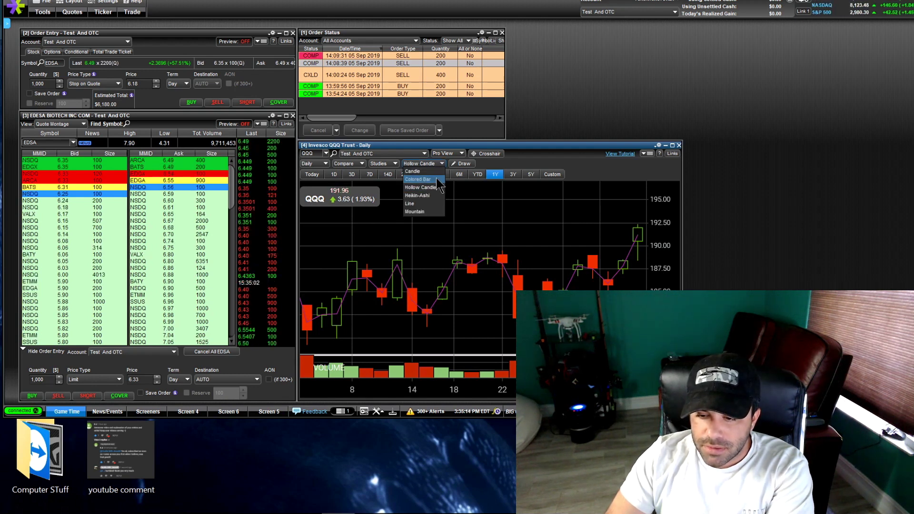
click(436, 179)
click(436, 164)
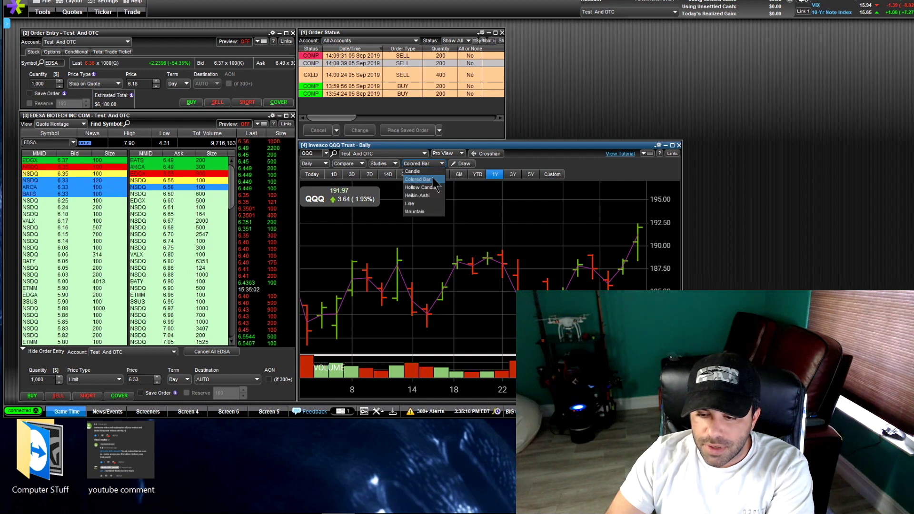
click(434, 172)
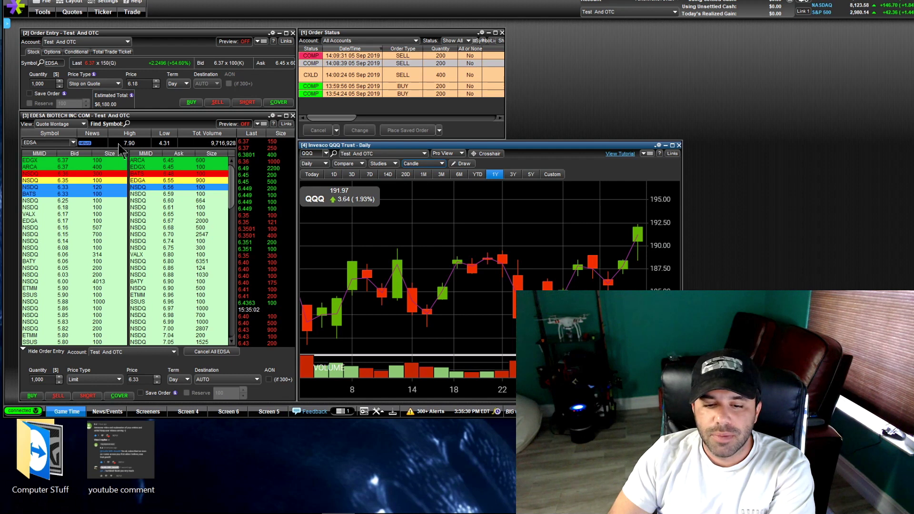
Assign the Order Entry, Level II and QQQ chart windows to Link 1.
click(43, 143)
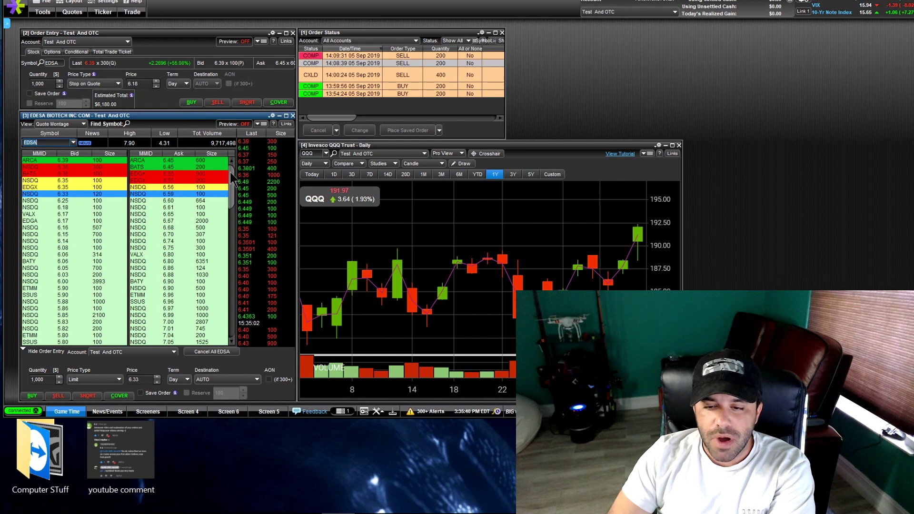
click(286, 42)
click(291, 56)
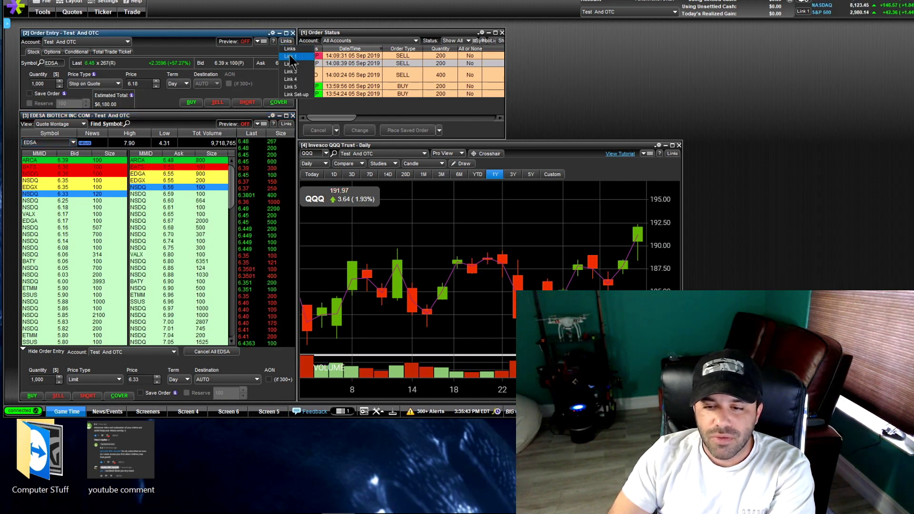
click(286, 124)
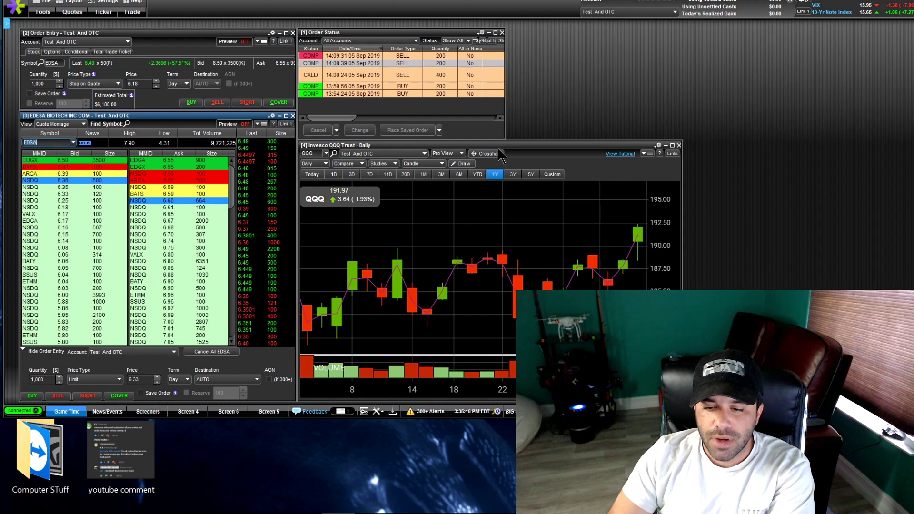
click(672, 154)
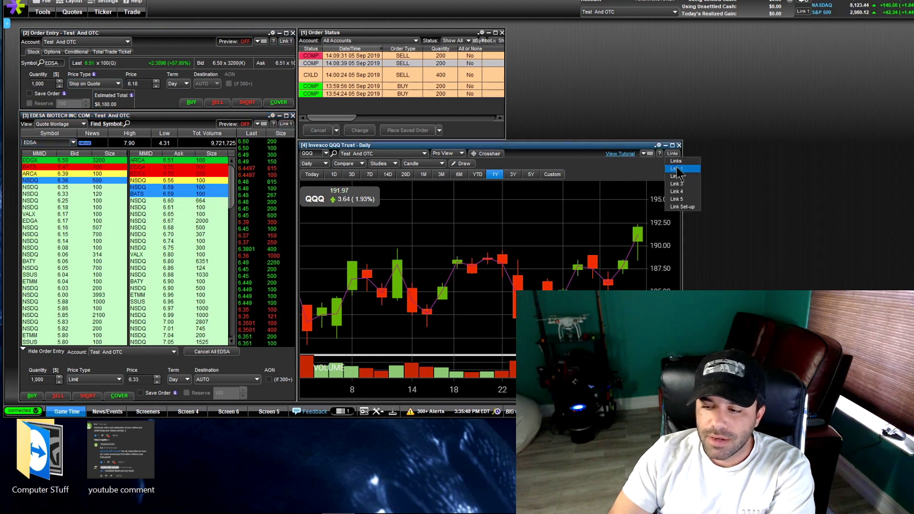
click(677, 169)
click(308, 153)
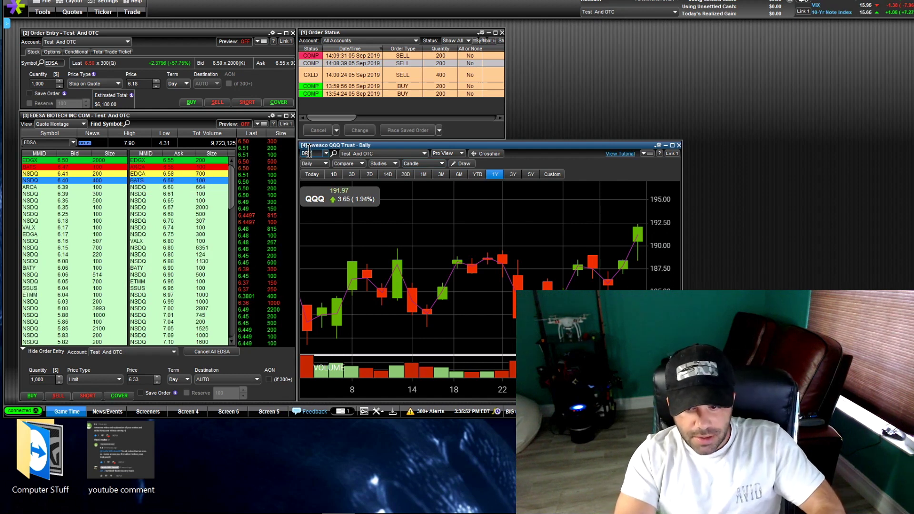
Enter DRYS in the chart's symbol box so every Link 1 window shows DryShips.
text(DRYS)
key(Return)
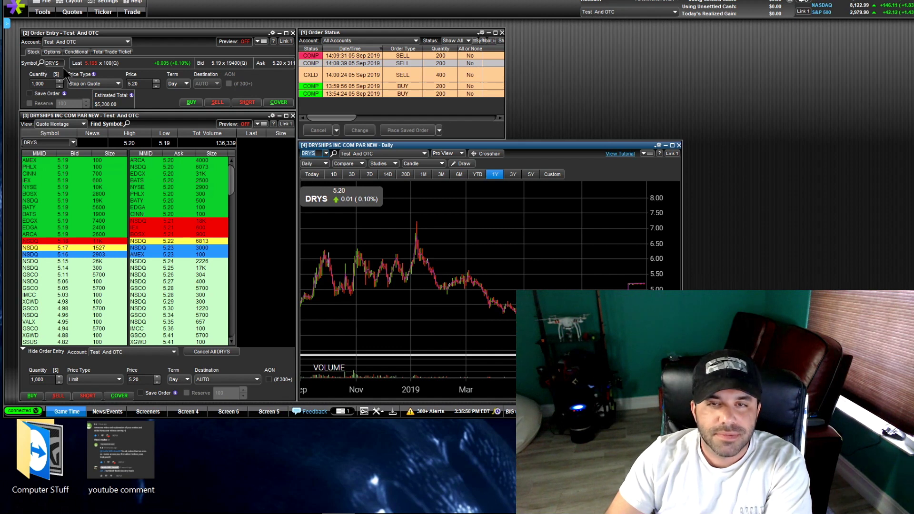
scroll(420, 254, up, 4)
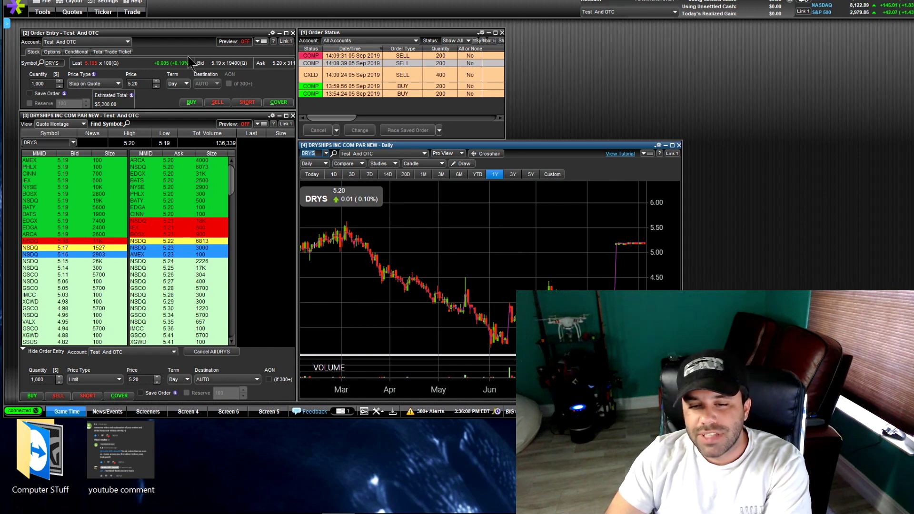
click(46, 13)
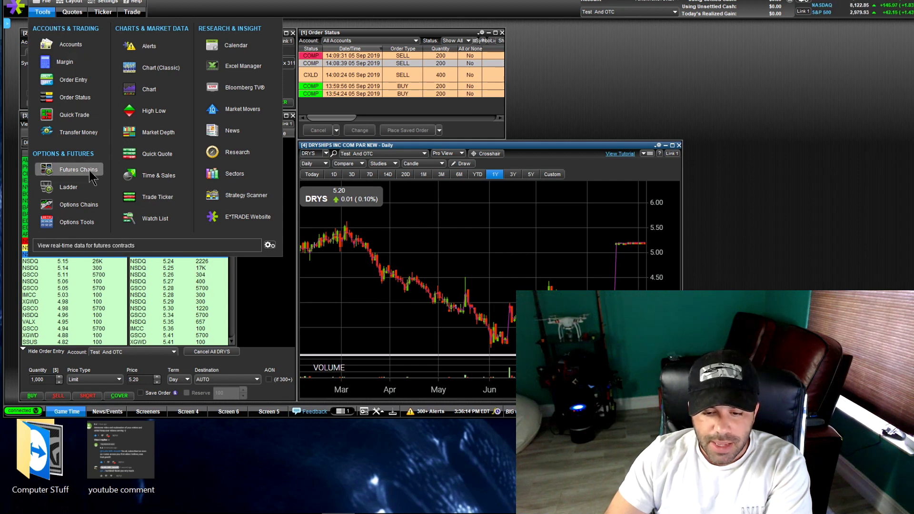
Add a Watch List window at the top right beside Order Status and shrink it.
click(147, 225)
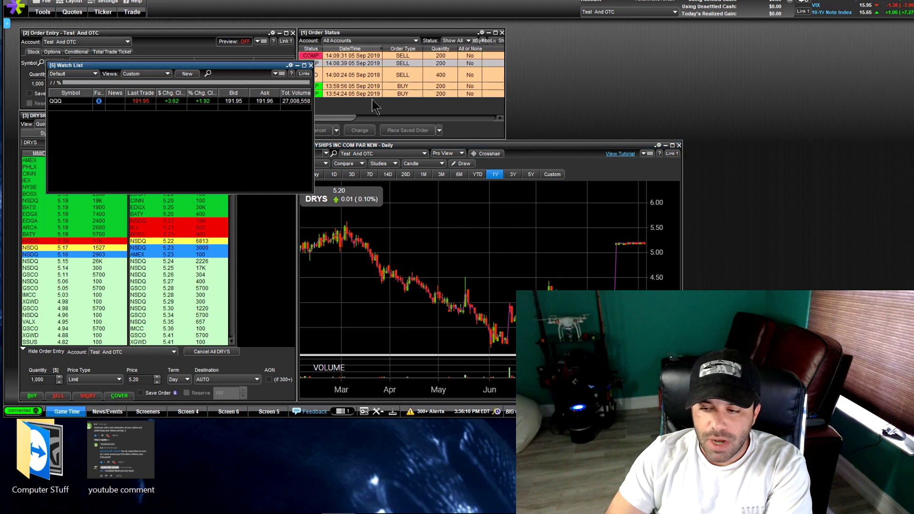
drag(252, 65, 716, 32)
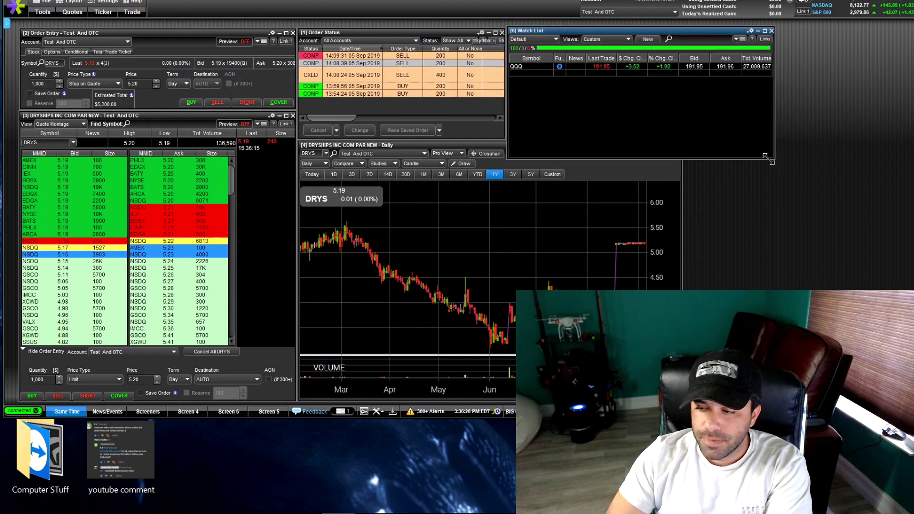
drag(772, 157, 676, 134)
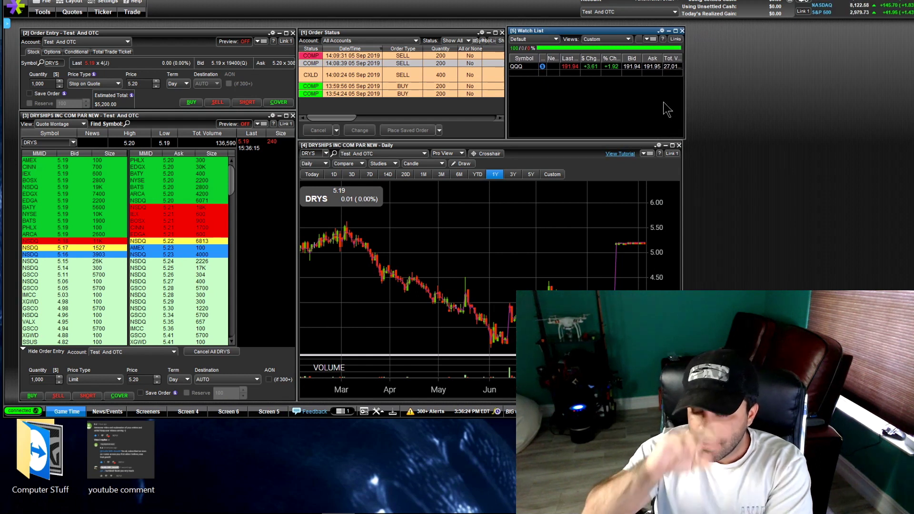
Replace QQQ with EDSA in the watch list and sort it by % Chg.
click(522, 67)
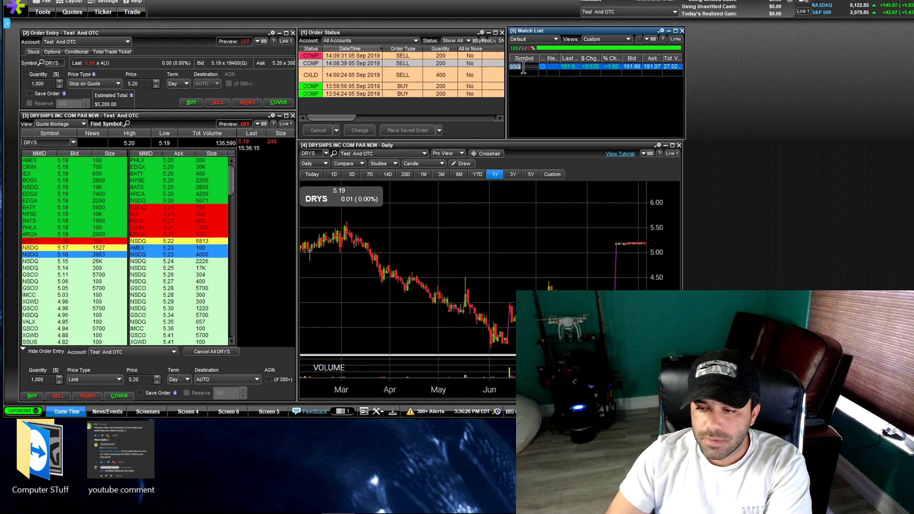
text(EDSA)
key(Return)
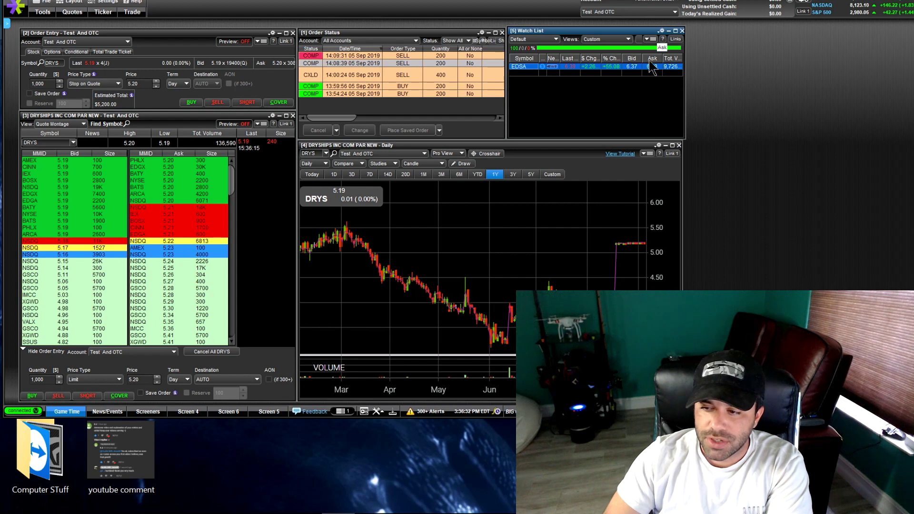
click(617, 57)
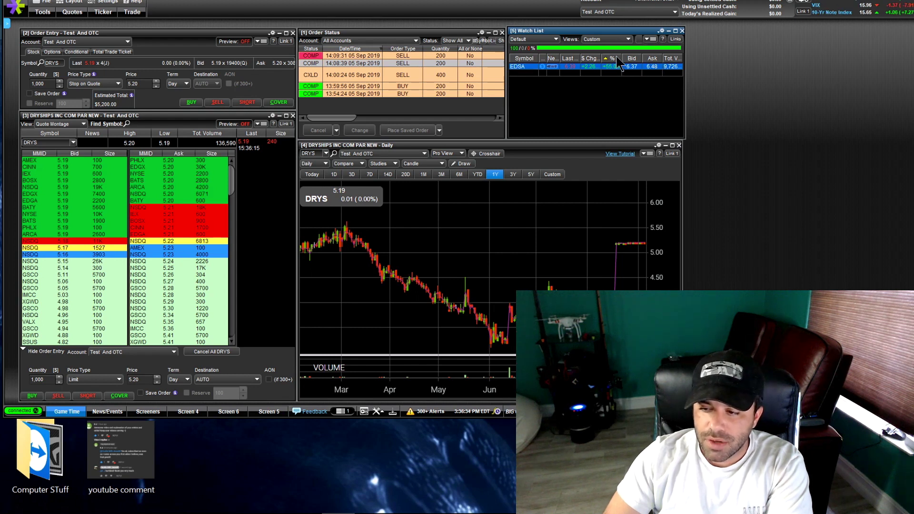
Open the watch list Setup dialog on its column settings and move it aside.
right_click(614, 109)
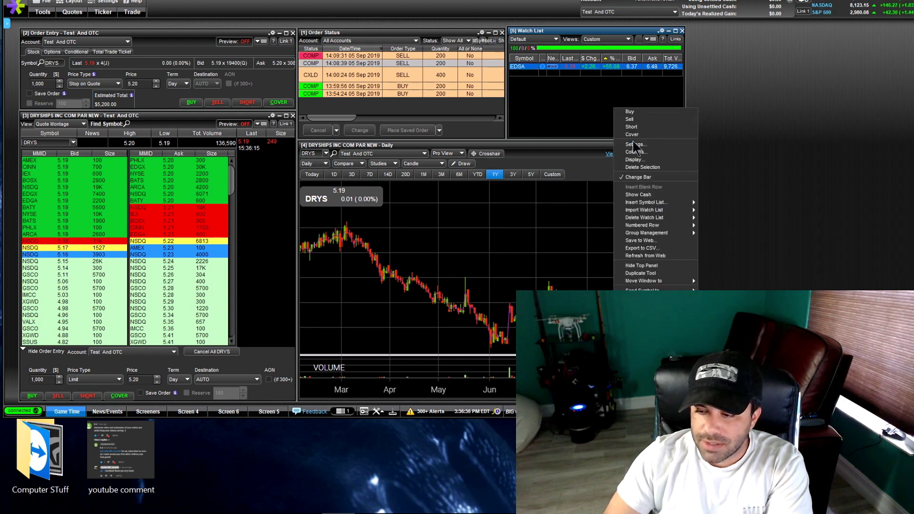
click(592, 110)
right_click(592, 110)
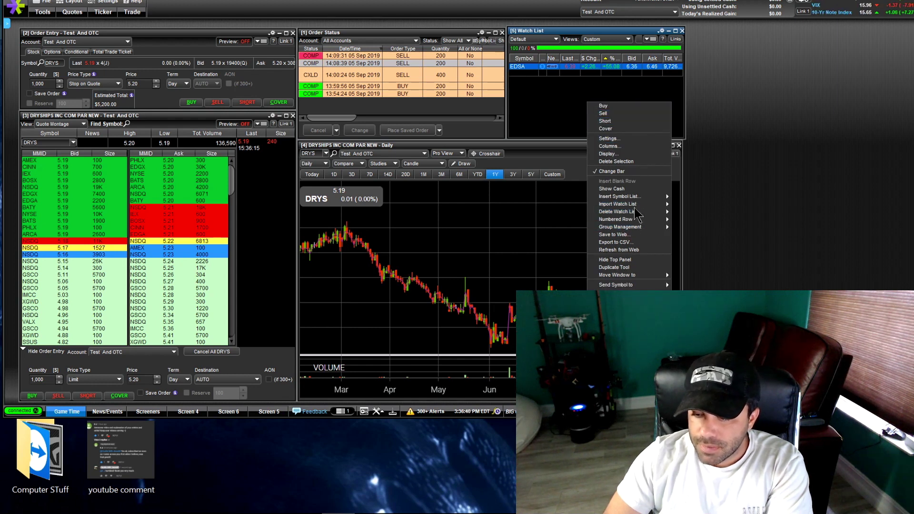
click(635, 154)
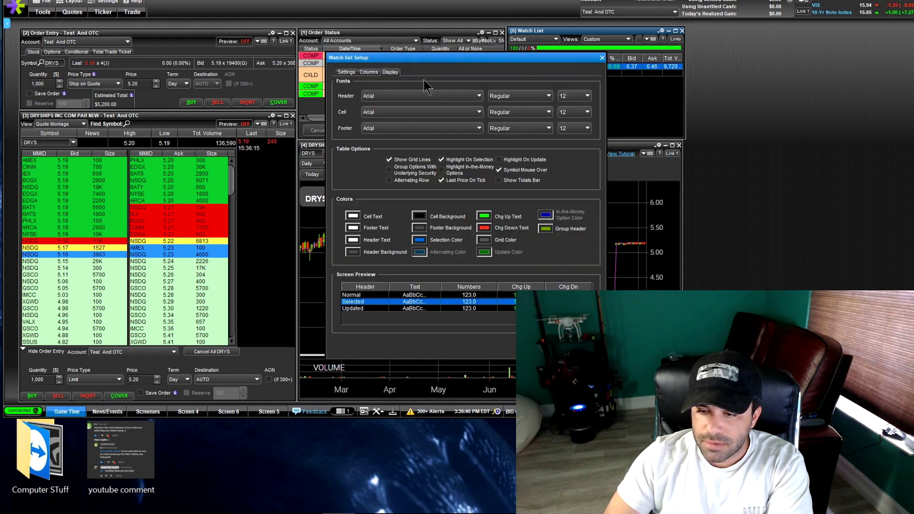
click(371, 72)
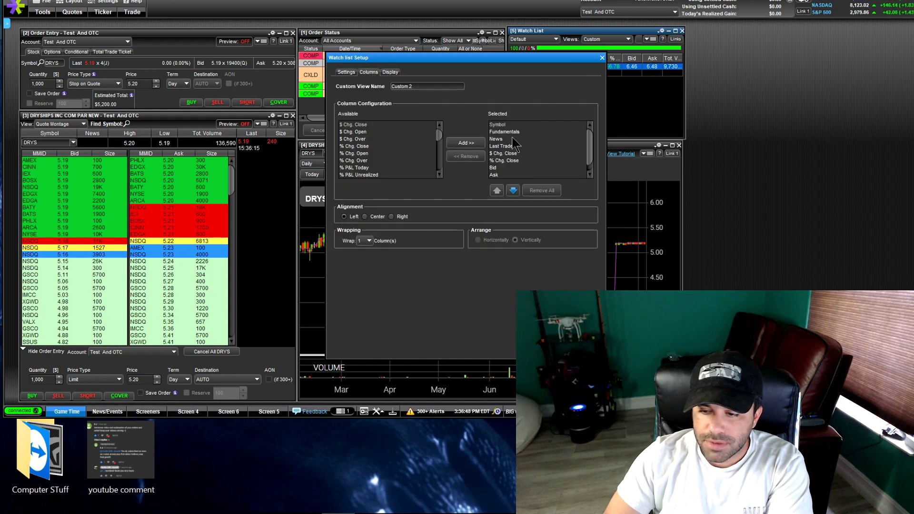
drag(557, 56, 621, 74)
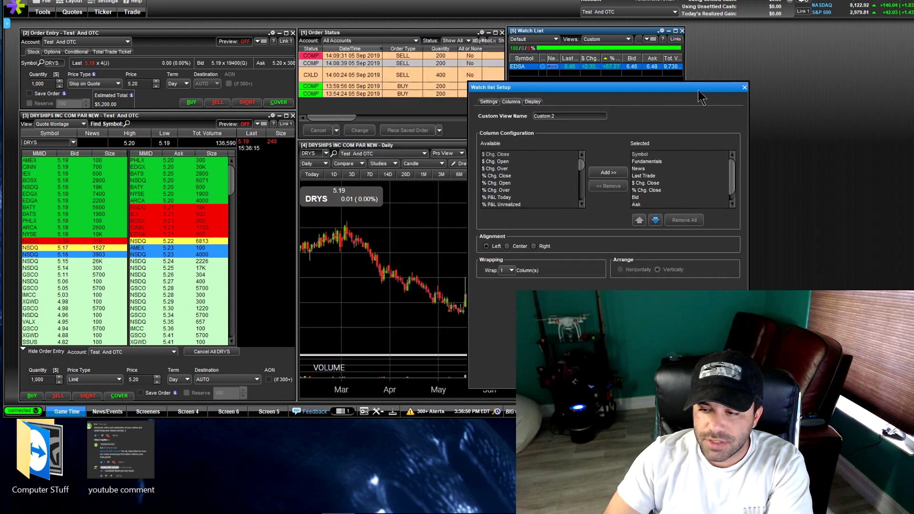
Remove the Fundamentals, Last Trade, $ Chg. Close and % Chg. Close columns and apply.
click(651, 162)
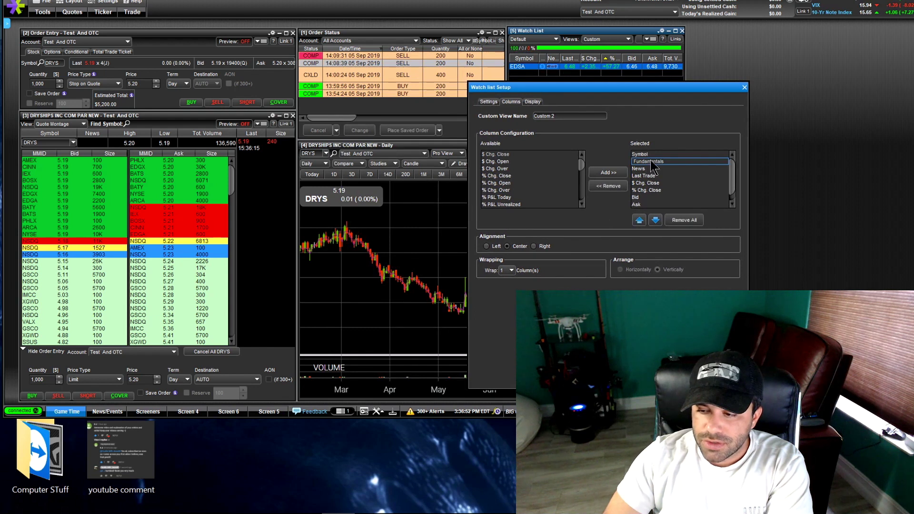
click(617, 188)
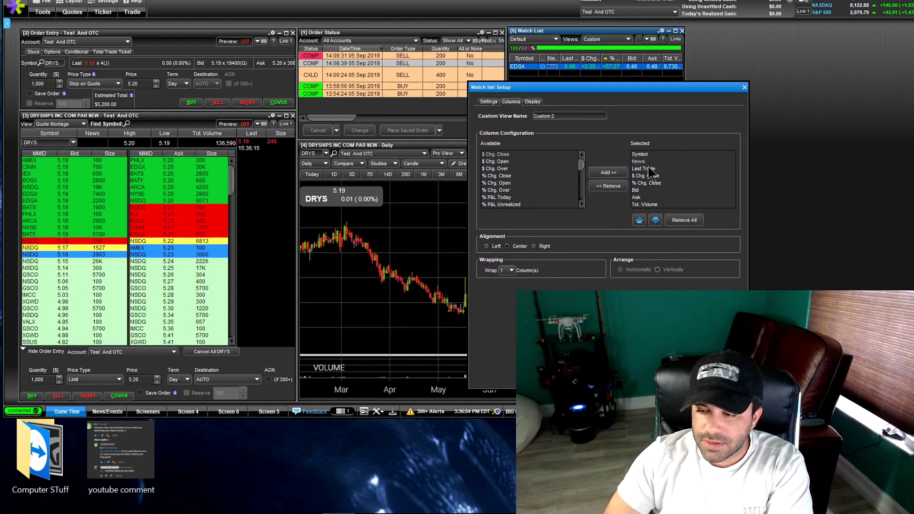
click(652, 169)
click(615, 186)
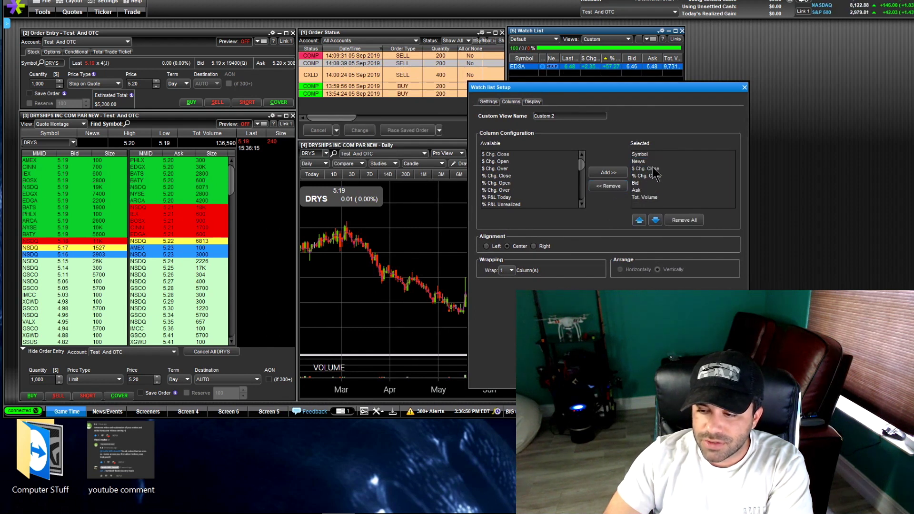
click(653, 168)
click(625, 186)
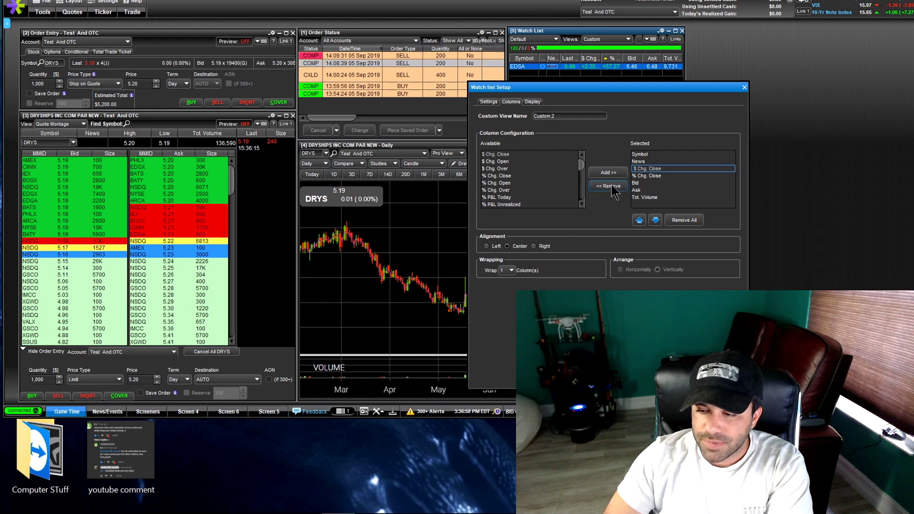
click(652, 169)
click(614, 186)
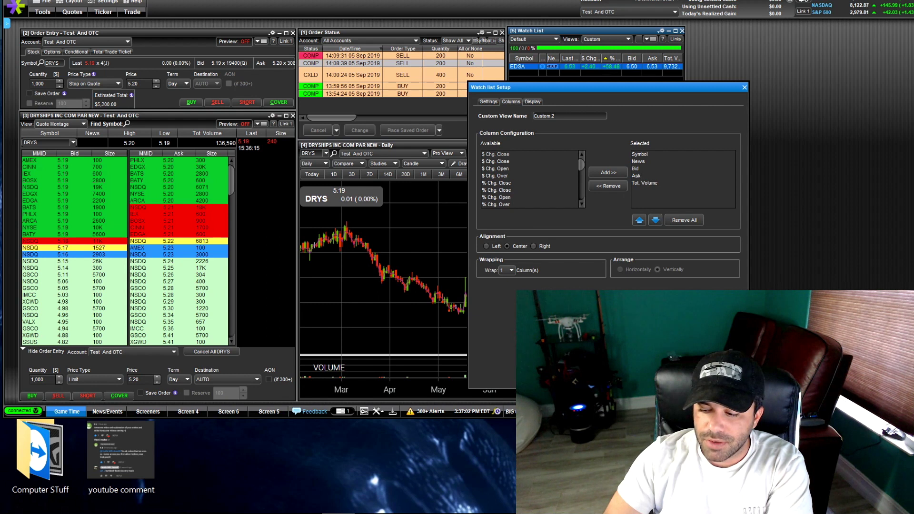
key(Return)
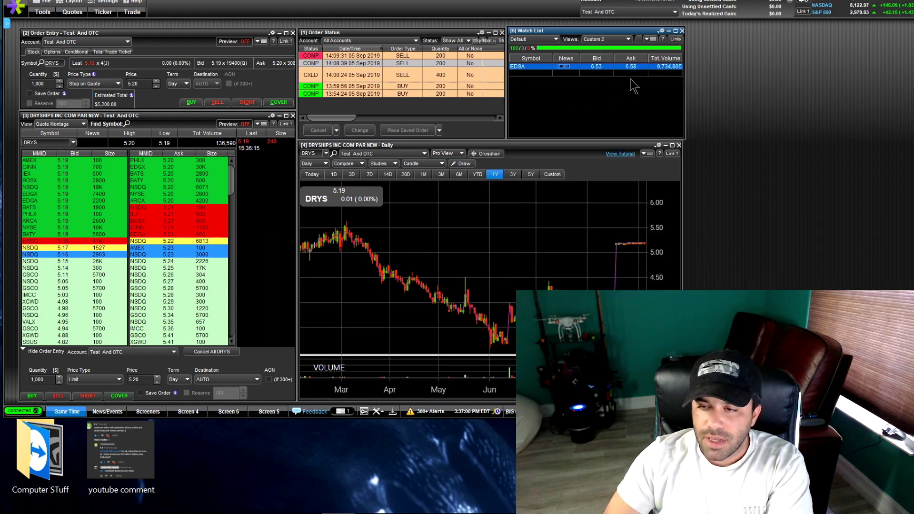
Add ASNA as a new watch list row below EDSA.
click(547, 74)
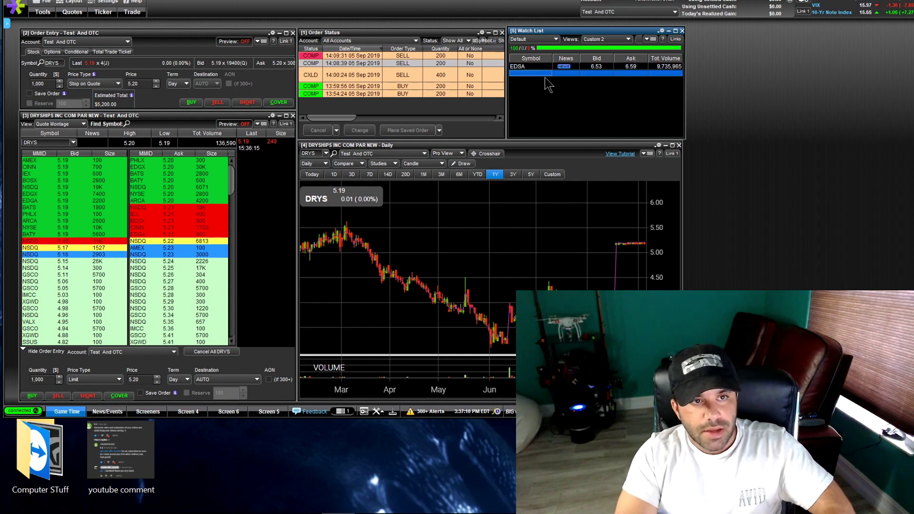
text(ASNA)
key(Return)
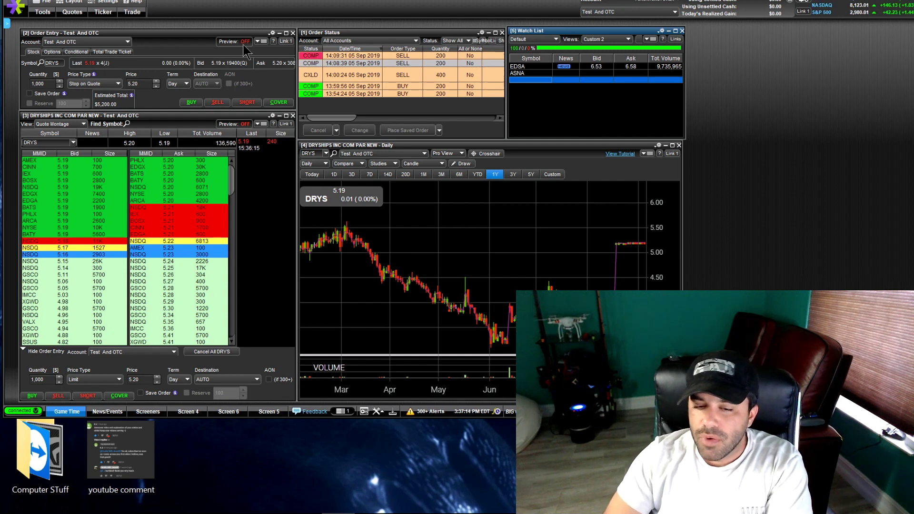
Open the Margin Acct Positions window, shrink it and move it to the top-right corner.
click(43, 14)
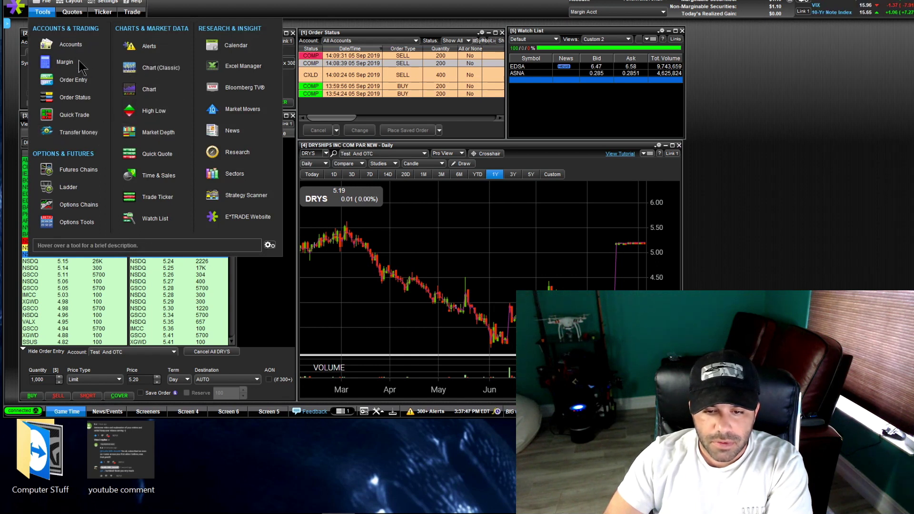
click(71, 46)
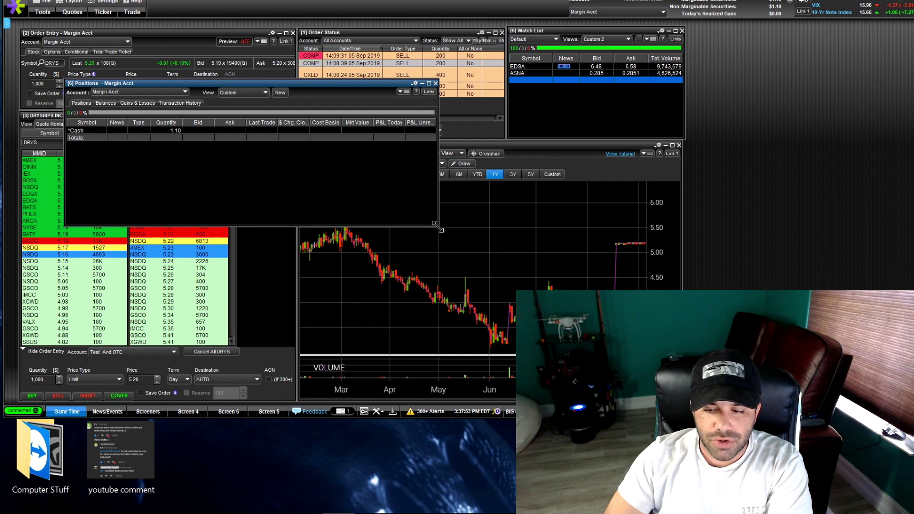
drag(435, 224, 323, 161)
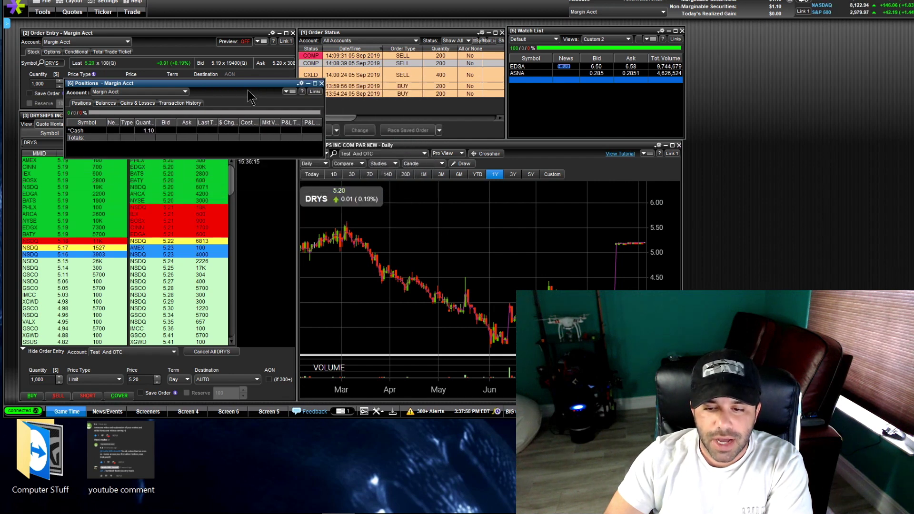
drag(248, 90, 844, 30)
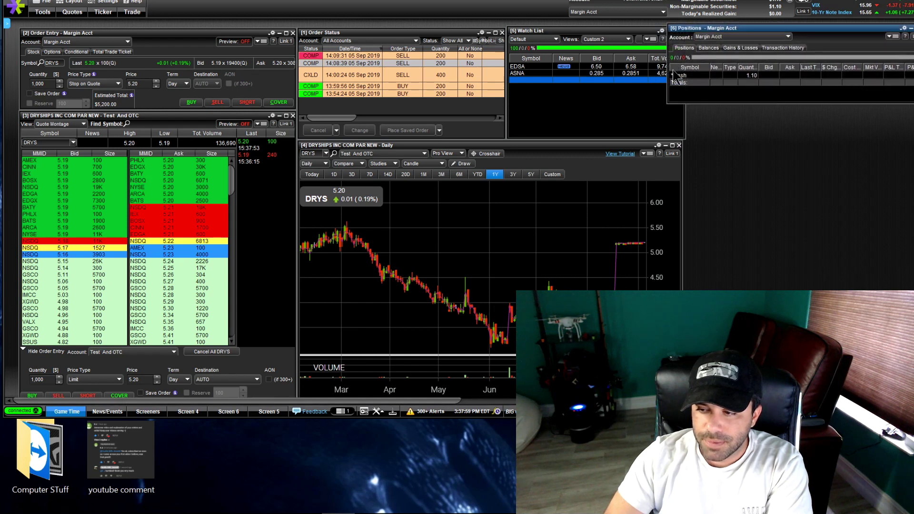
Narrow the Positions window to uncover the watch list and make it taller.
drag(666, 65, 686, 65)
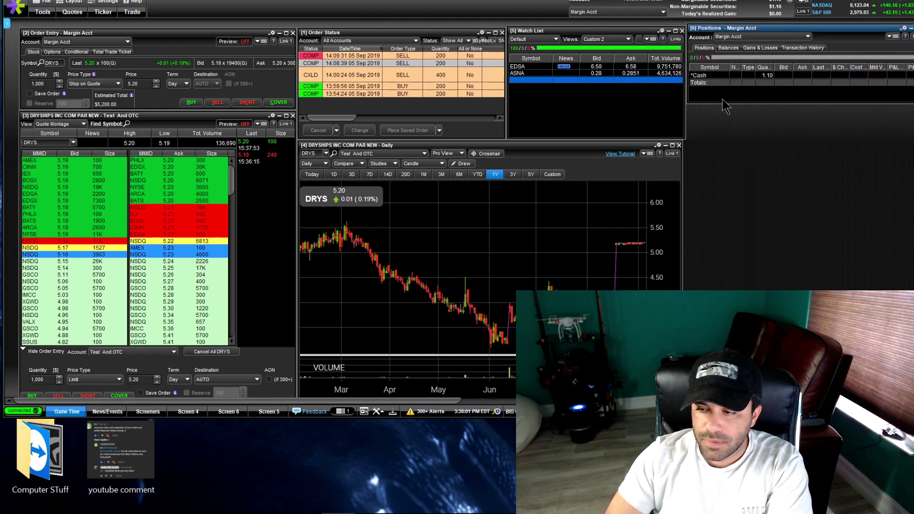
drag(722, 103, 719, 137)
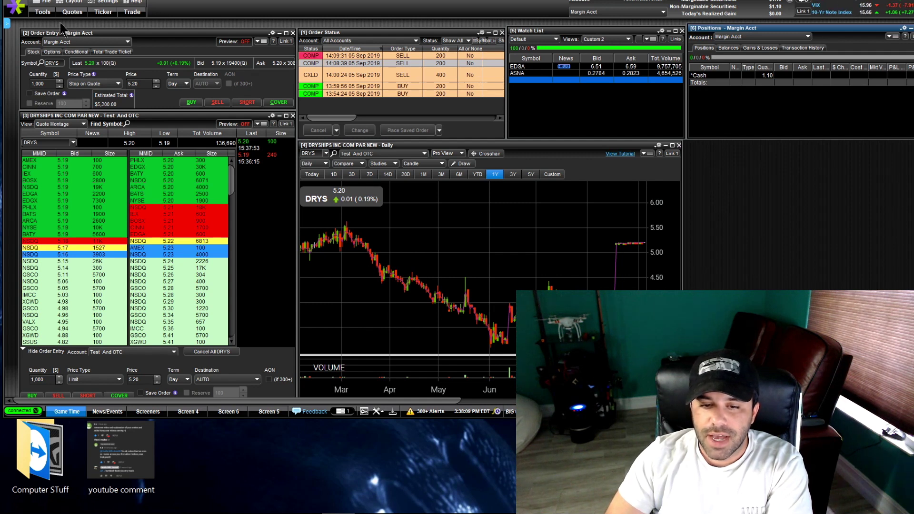
click(48, 13)
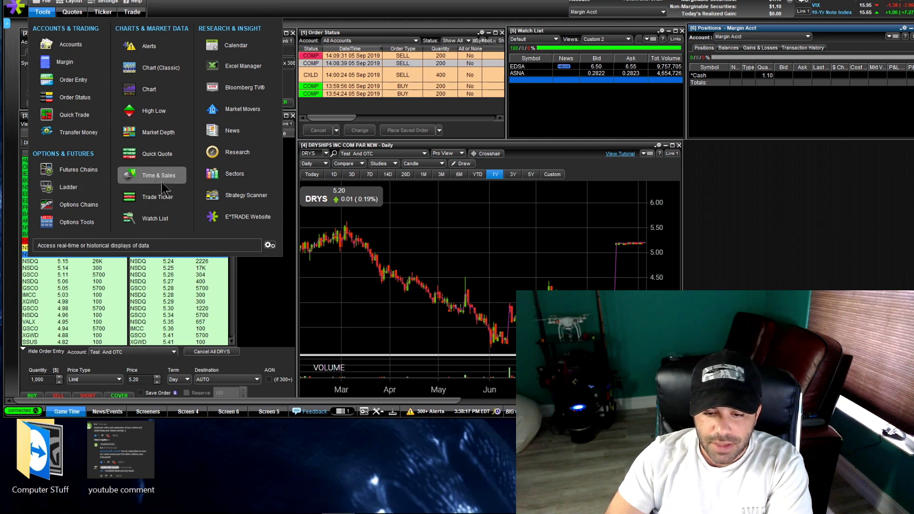
Play Bloomberg TV in a Live TV window docked at the right, widening the chart to show its price axis.
click(236, 90)
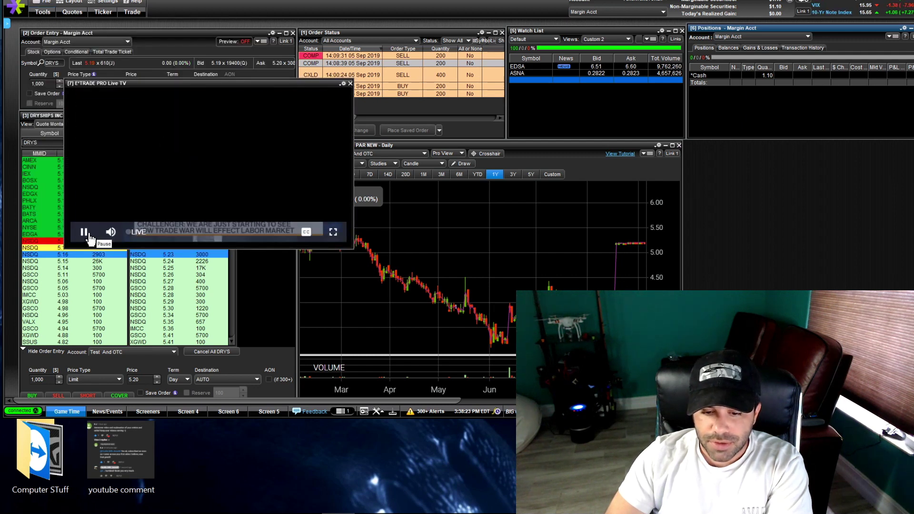
click(86, 234)
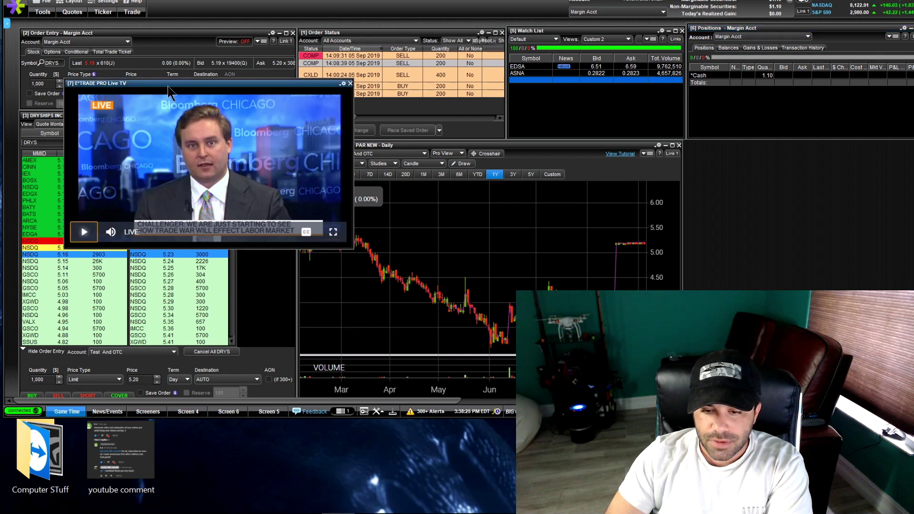
drag(290, 86, 862, 150)
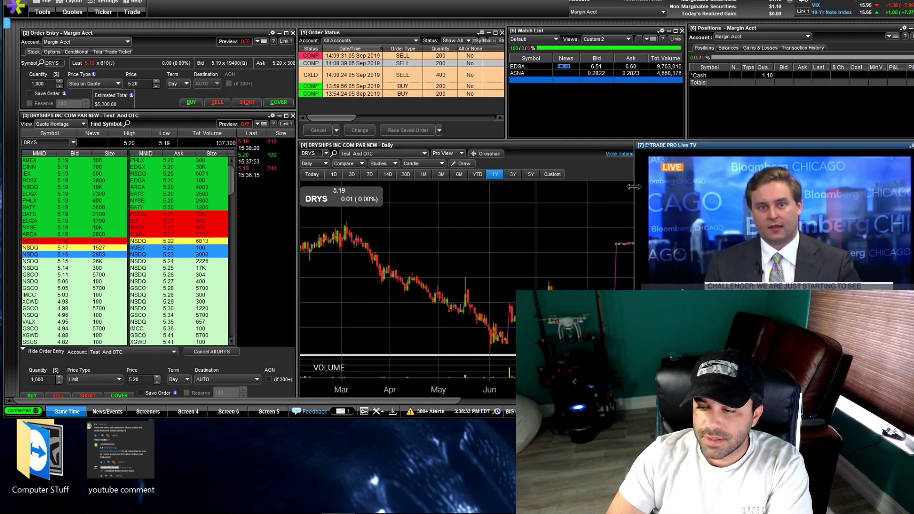
drag(633, 186, 685, 186)
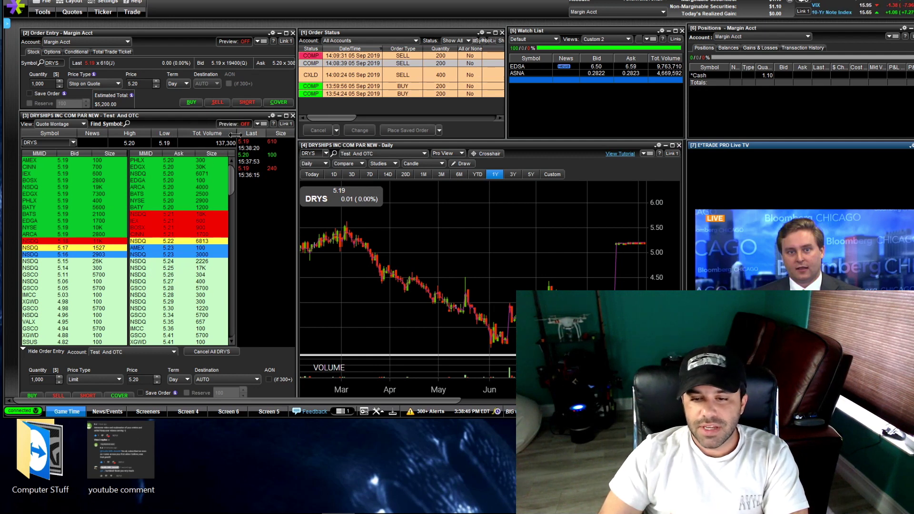
Look through the News/Events, Screeners, Screen 4 and Screen 6 screens.
click(121, 413)
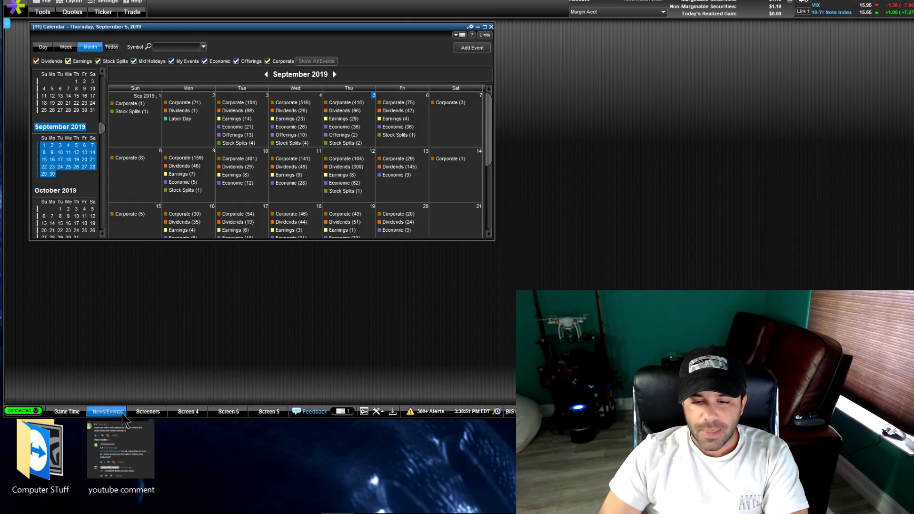
click(151, 412)
click(188, 412)
click(229, 412)
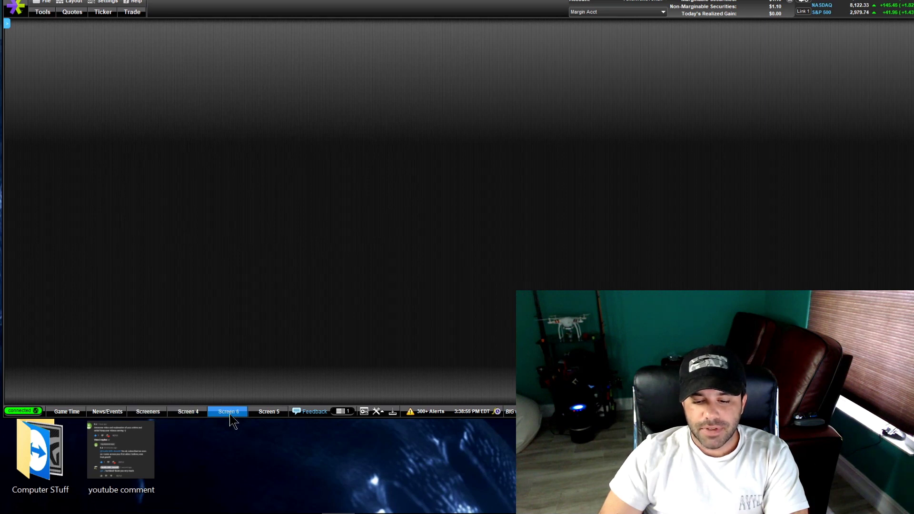
Stretch the News/Events calendar down to show the whole month, then return to Game Time.
click(121, 411)
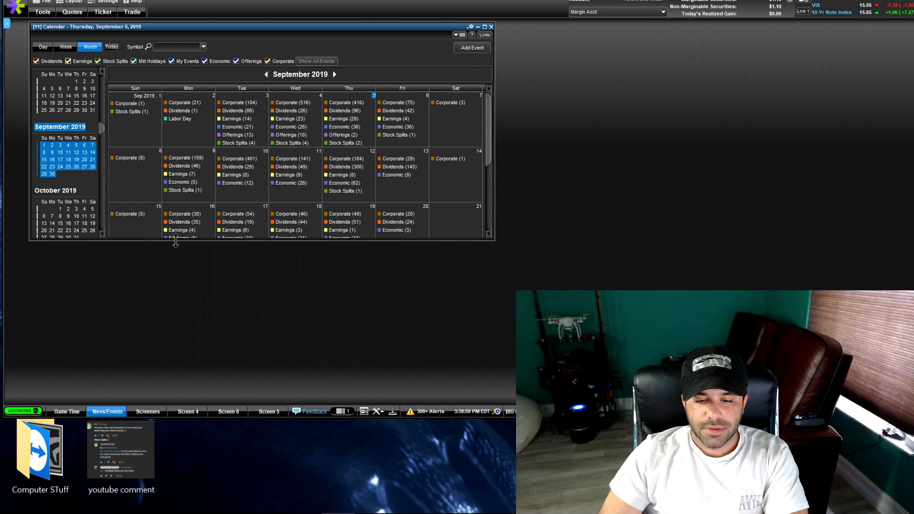
drag(176, 242, 177, 361)
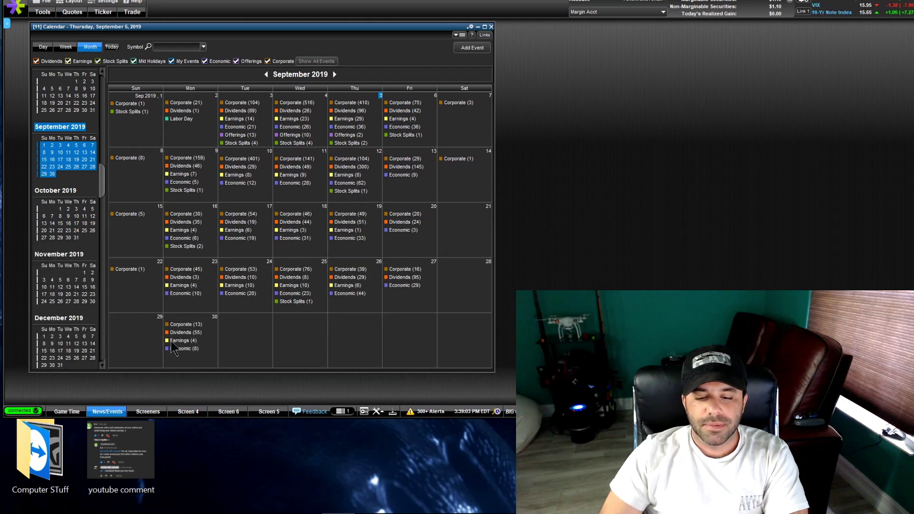
click(73, 412)
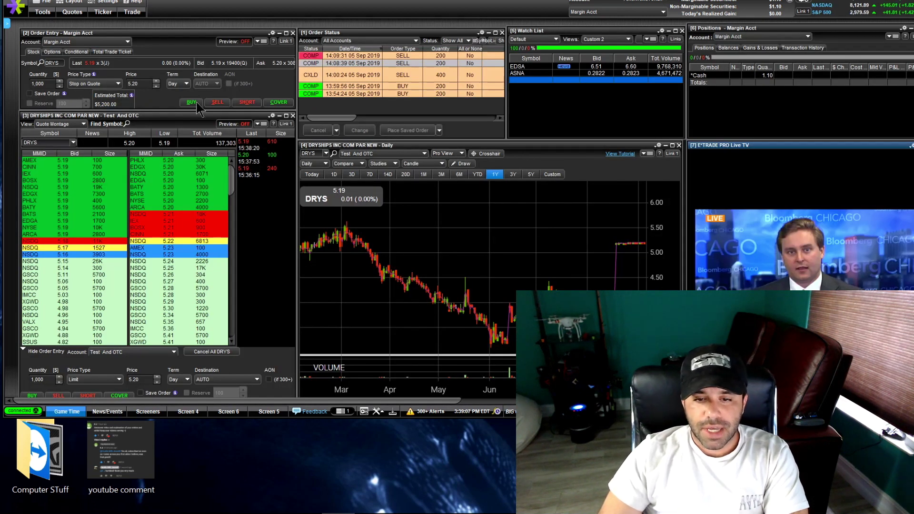